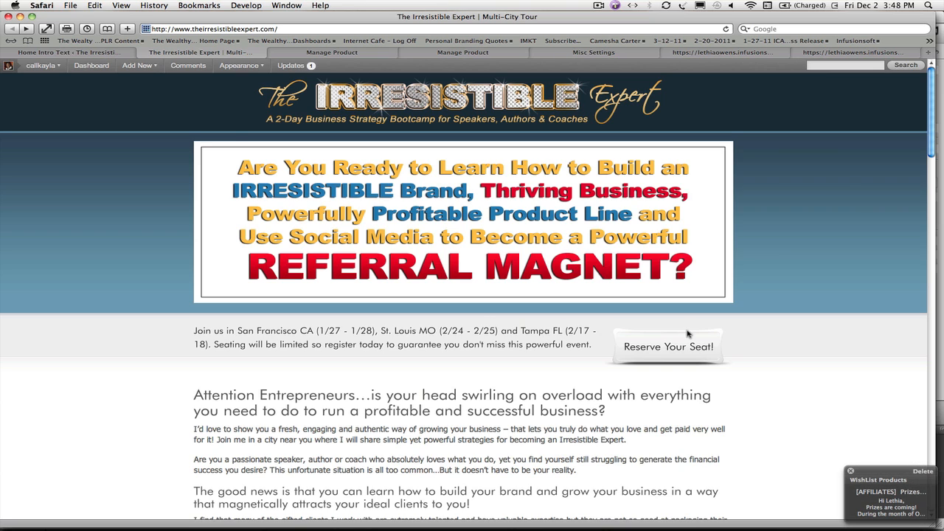
Step: Open the event ticket's shopping cart checkout page and examine the available tour city choices
{"action": "left_click", "coordinate": [838, 54]}
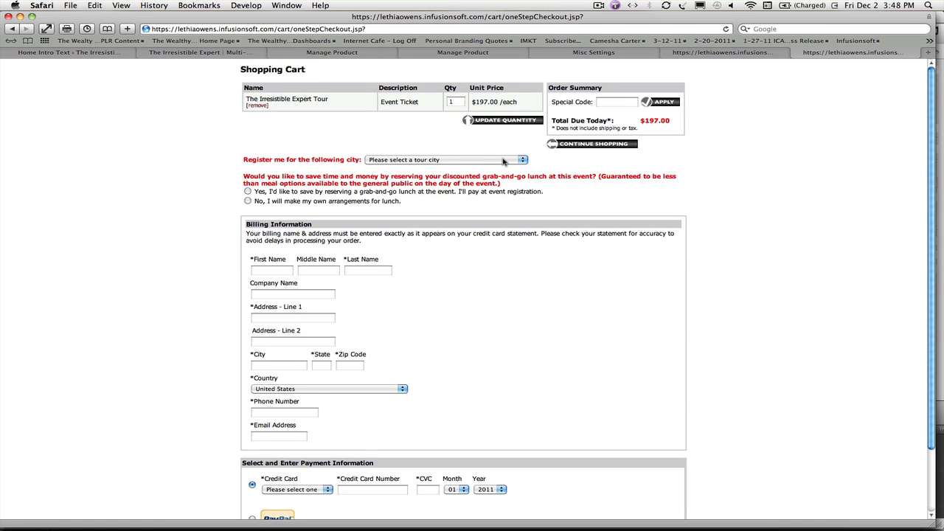
{"action": "left_click", "coordinate": [522, 160]}
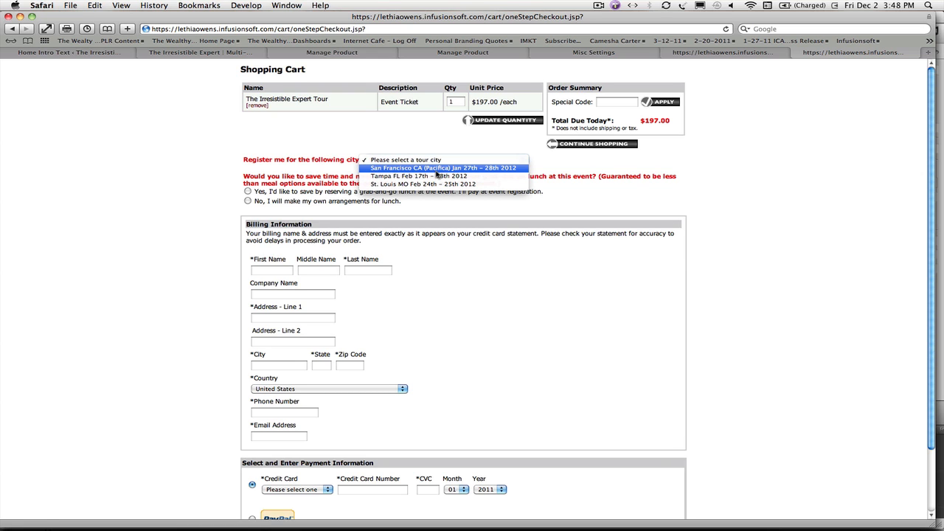
{"action": "left_click", "coordinate": [235, 178]}
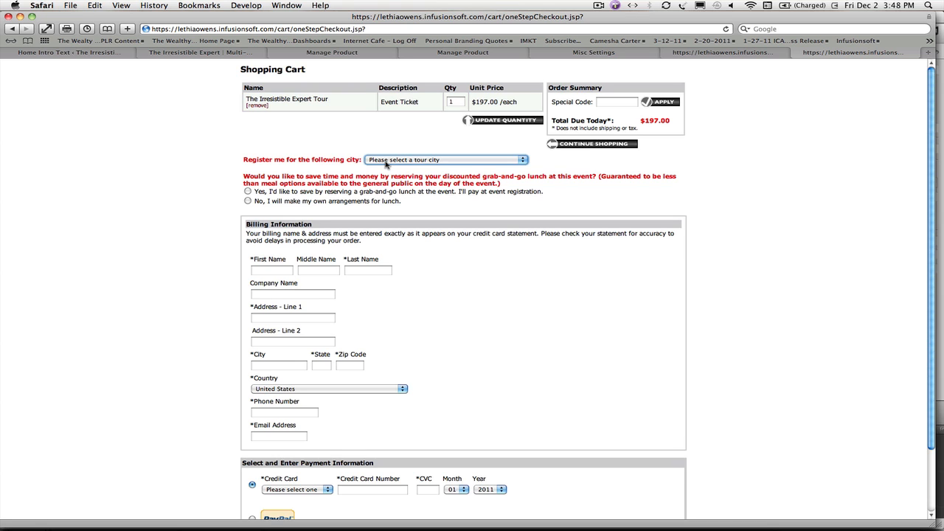
Step: Open the Find People search in a new browser tab from the product management page
{"action": "left_click", "coordinate": [364, 55]}
{"action": "mouse_move", "coordinate": [64, 90]}
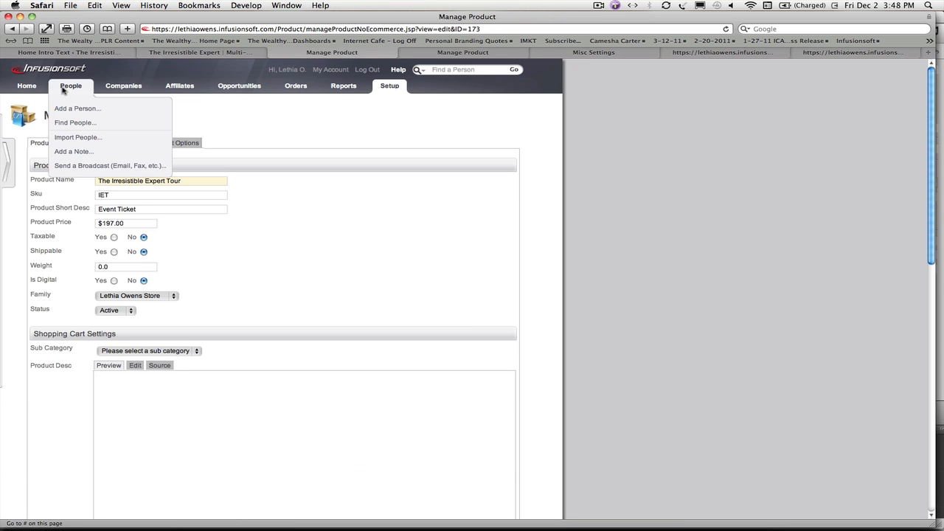
{"action": "right_click", "coordinate": [74, 123]}
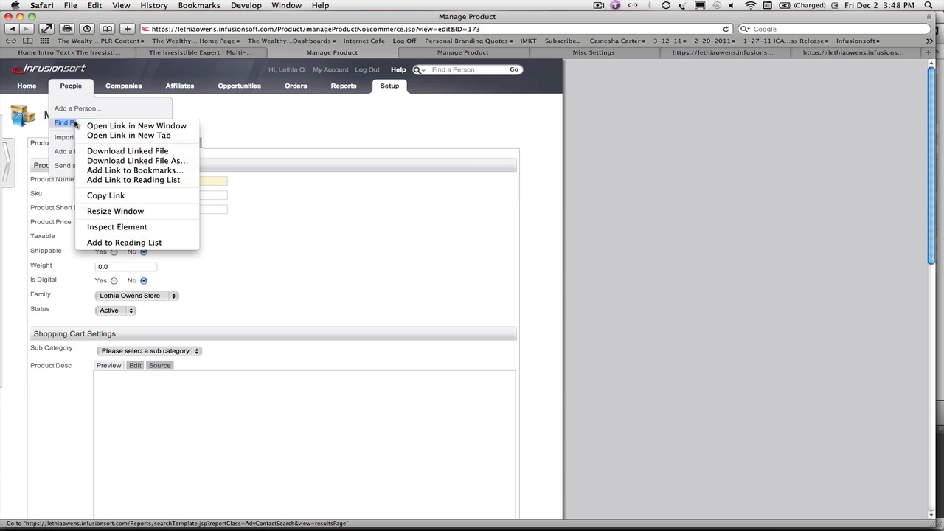
{"action": "left_click", "coordinate": [92, 137]}
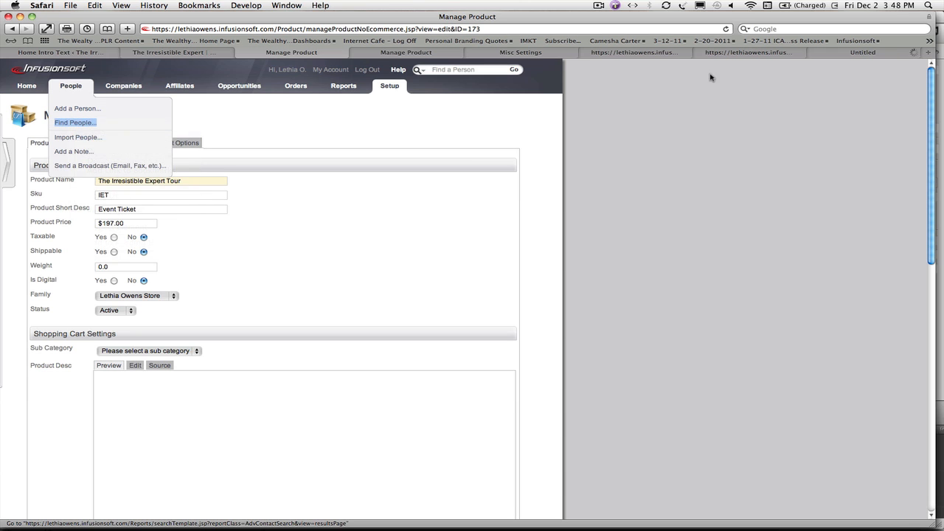
{"action": "left_click", "coordinate": [847, 54]}
Step: Search for people by a last name and open the first matching contact record
{"action": "left_click", "coordinate": [167, 230]}
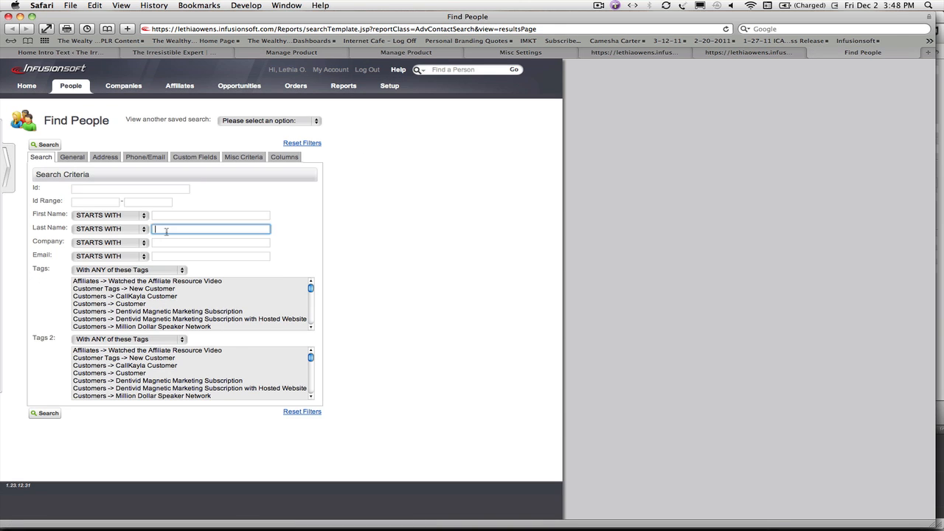
{"action": "type", "text": "jones"}
{"action": "key", "text": "Return"}
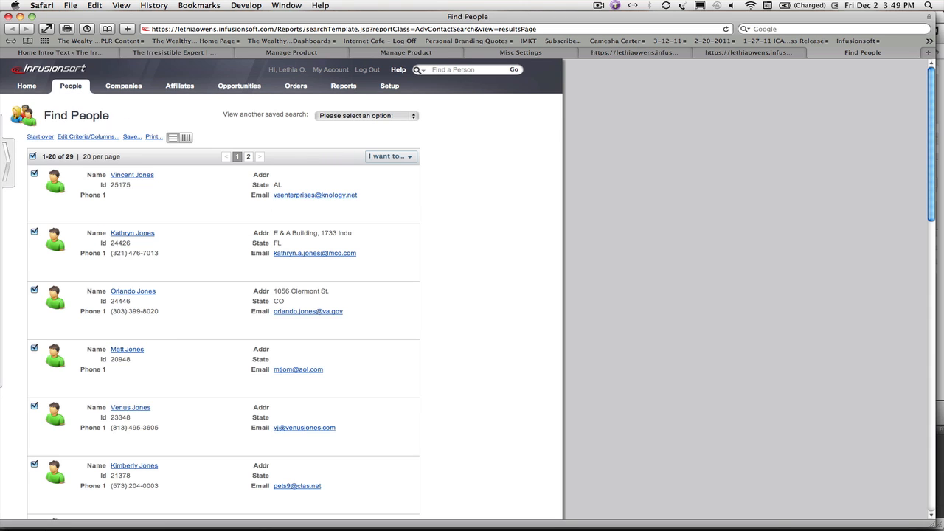
{"action": "left_click", "coordinate": [131, 176]}
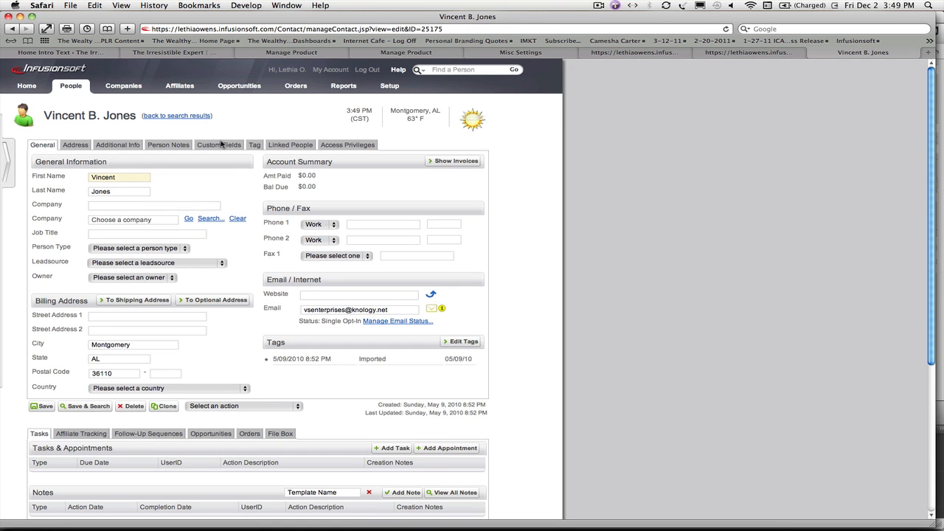
Step: Examine the contact's custom fields and 2012 Irresistible Tour City options, comparing them with the checkout page
{"action": "left_click", "coordinate": [221, 145]}
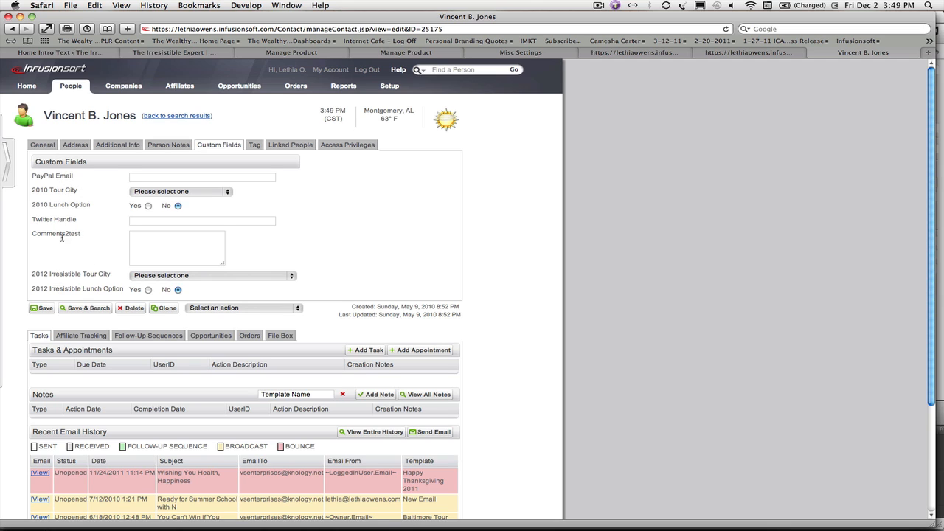
{"action": "left_click", "coordinate": [295, 277]}
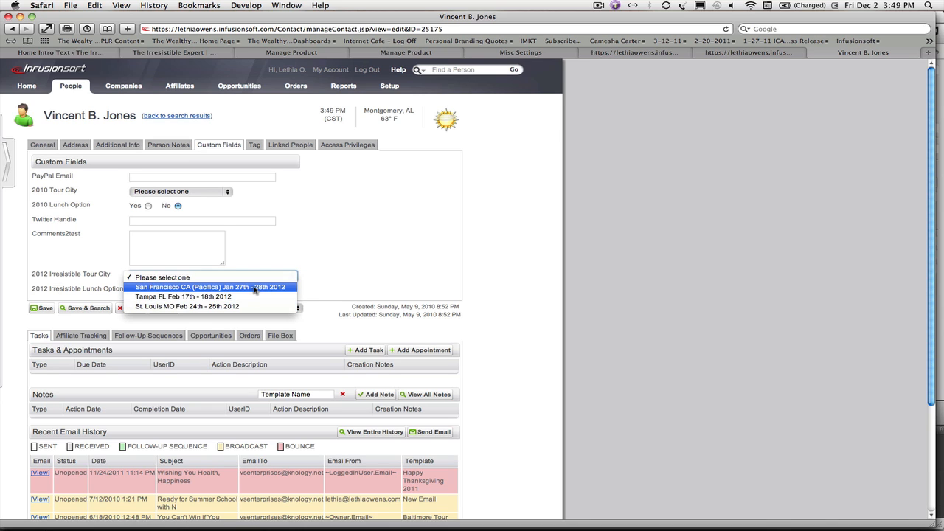
{"action": "left_click", "coordinate": [332, 291]}
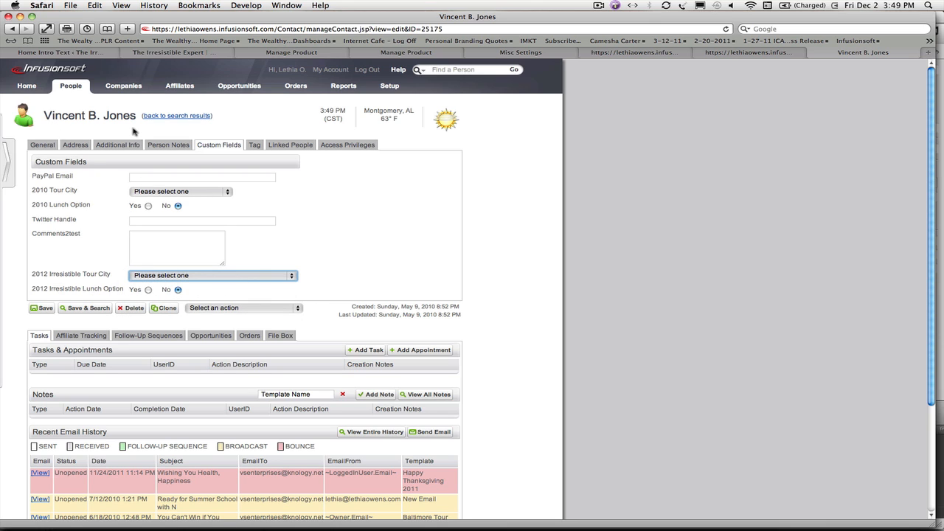
{"action": "left_click", "coordinate": [699, 53]}
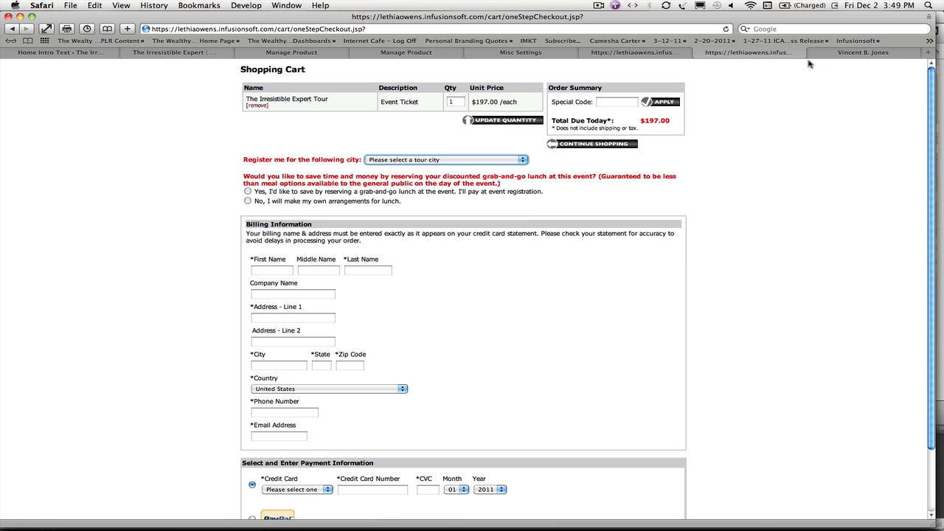
{"action": "left_click", "coordinate": [861, 52]}
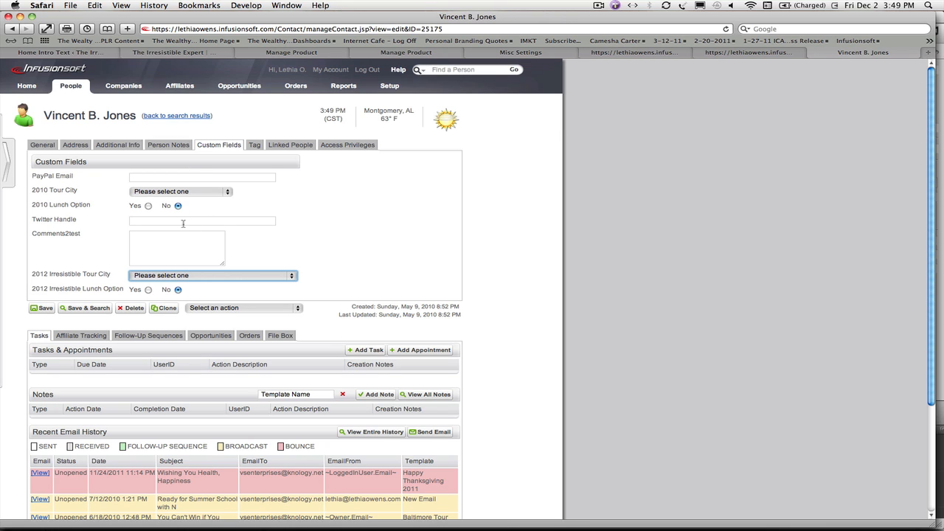
Step: Review the product settings of The Irresistible Expert Tour and of the Misc to Add Options to Cart product
{"action": "left_click", "coordinate": [279, 55]}
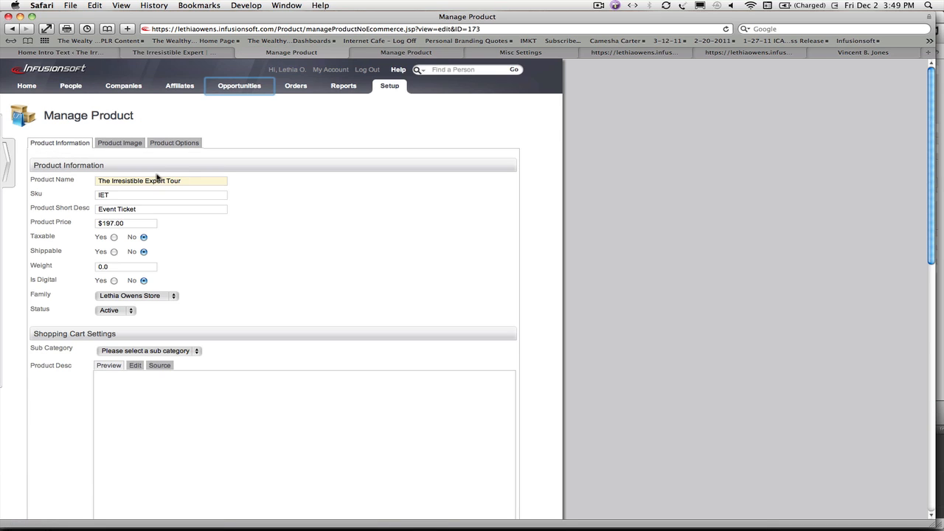
{"action": "left_click", "coordinate": [390, 87]}
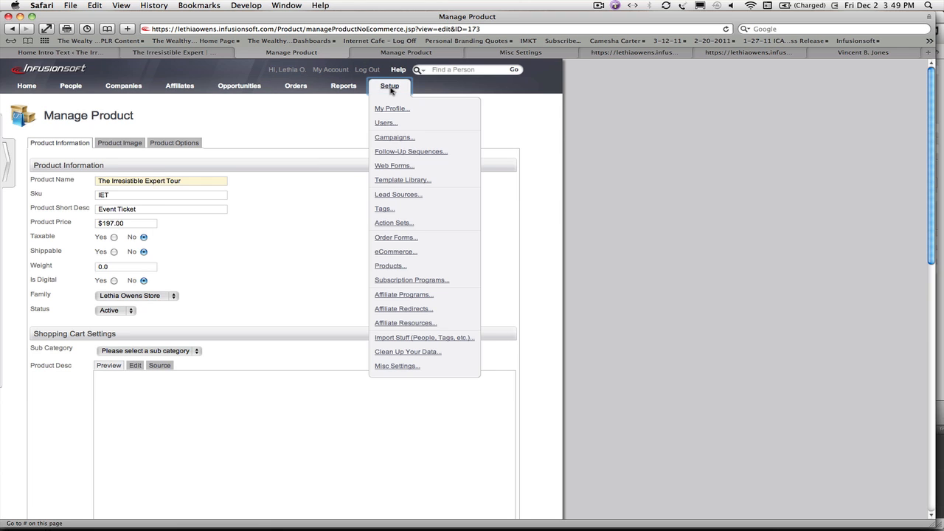
{"action": "left_click", "coordinate": [390, 267]}
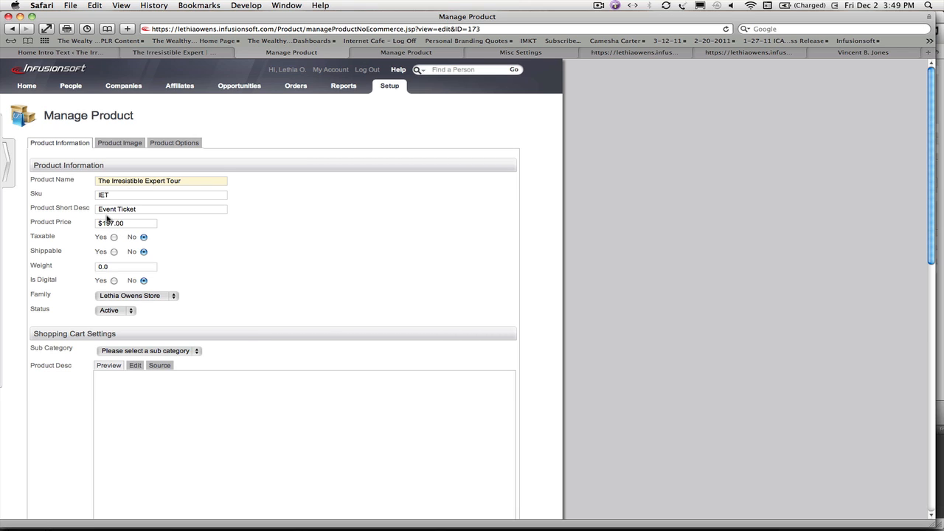
{"action": "scroll", "coordinate": [67, 385], "scroll_direction": "down", "scroll_amount": 15}
{"action": "scroll", "coordinate": [67, 385], "scroll_direction": "down", "scroll_amount": 1}
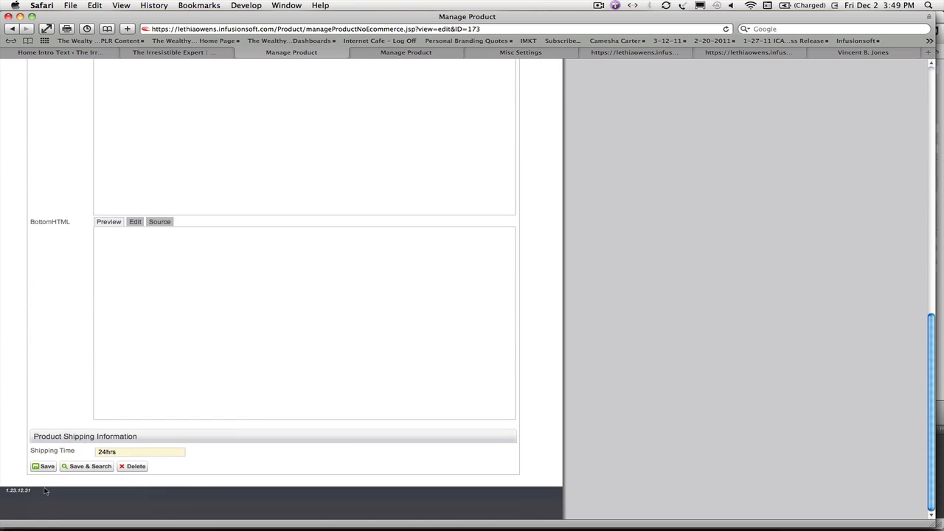
{"action": "left_click", "coordinate": [432, 56]}
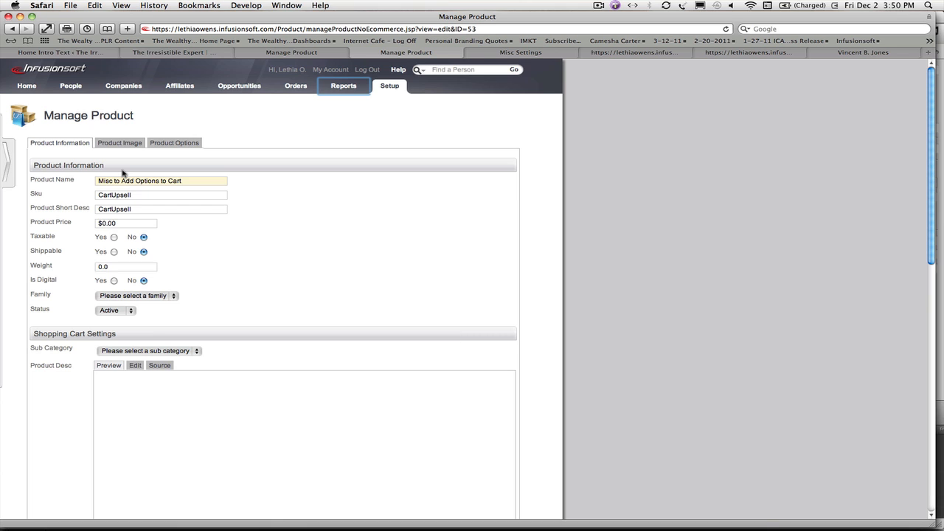
{"action": "left_click", "coordinate": [188, 182]}
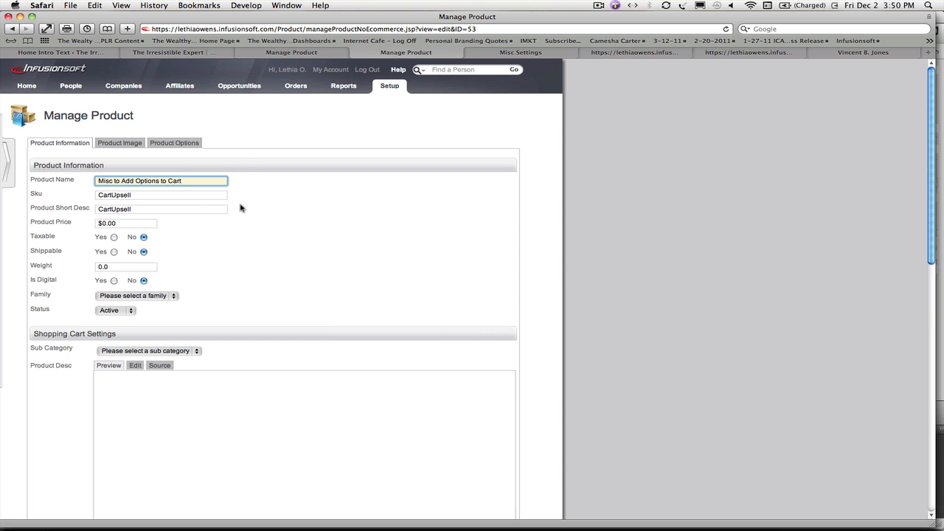
Step: Check the checkout page's custom questions and open the custom field setup for Person records from Misc Settings
{"action": "left_click", "coordinate": [514, 53]}
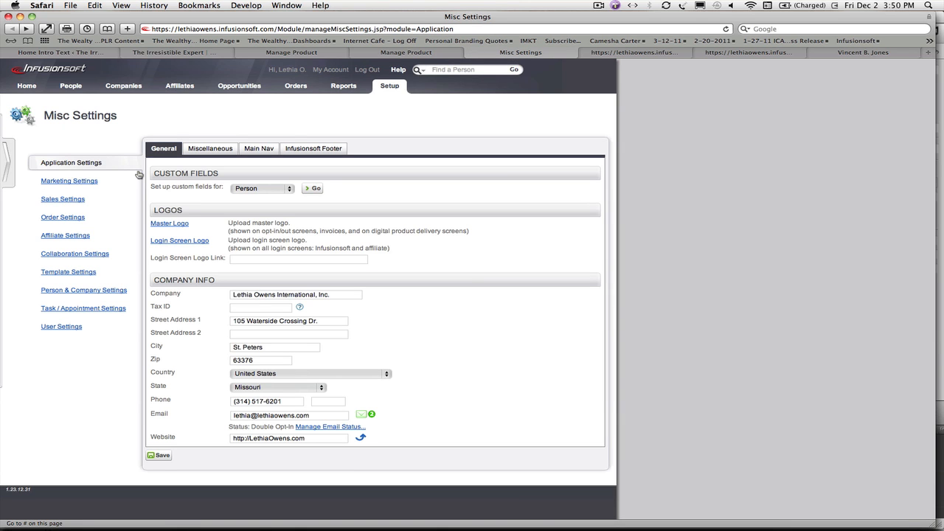
{"action": "mouse_move", "coordinate": [388, 88]}
{"action": "left_click", "coordinate": [735, 53]}
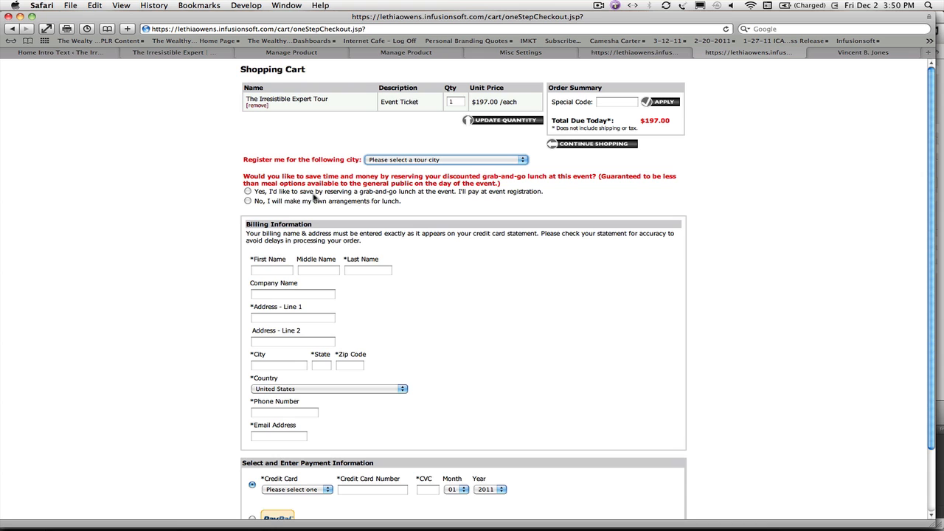
{"action": "left_click", "coordinate": [515, 53]}
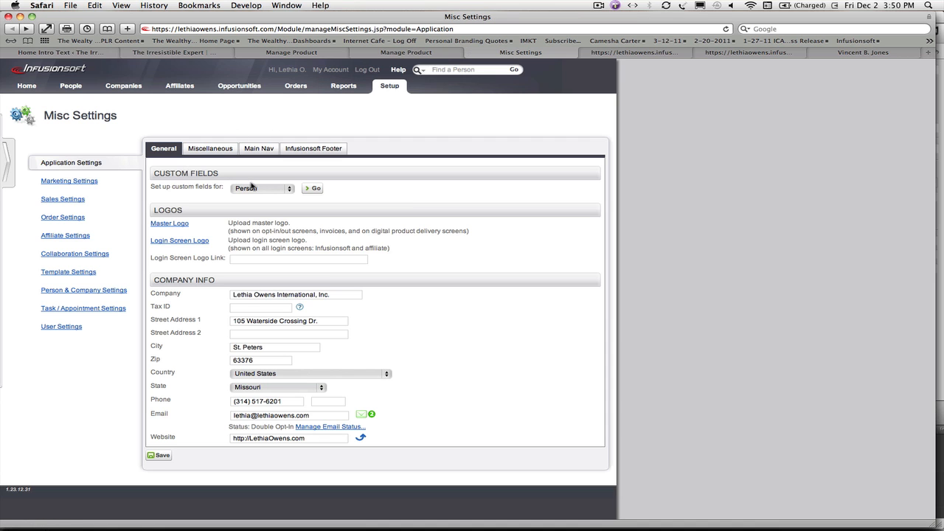
{"action": "left_click", "coordinate": [314, 190]}
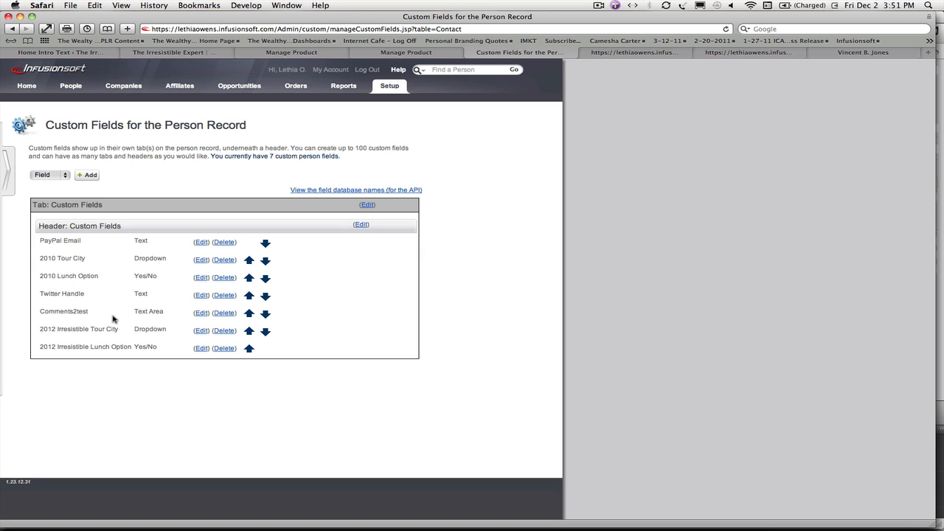
Step: Compare the 2012 Irresistible Tour City and Lunch Option custom fields with the checkout page's questions and the contact record
{"action": "left_click_drag", "start_coordinate": [66, 330], "coordinate": [118, 329]}
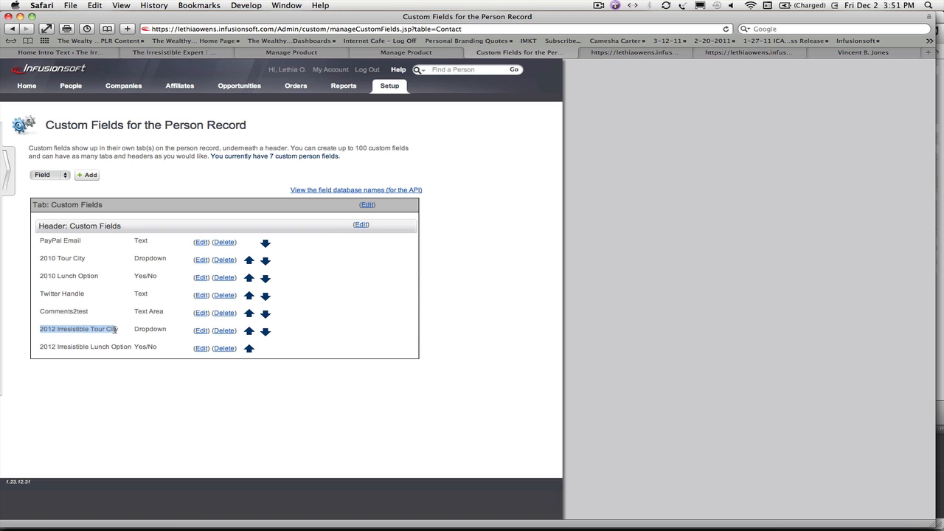
{"action": "left_click_drag", "start_coordinate": [39, 346], "coordinate": [163, 347]}
{"action": "left_click", "coordinate": [162, 345]}
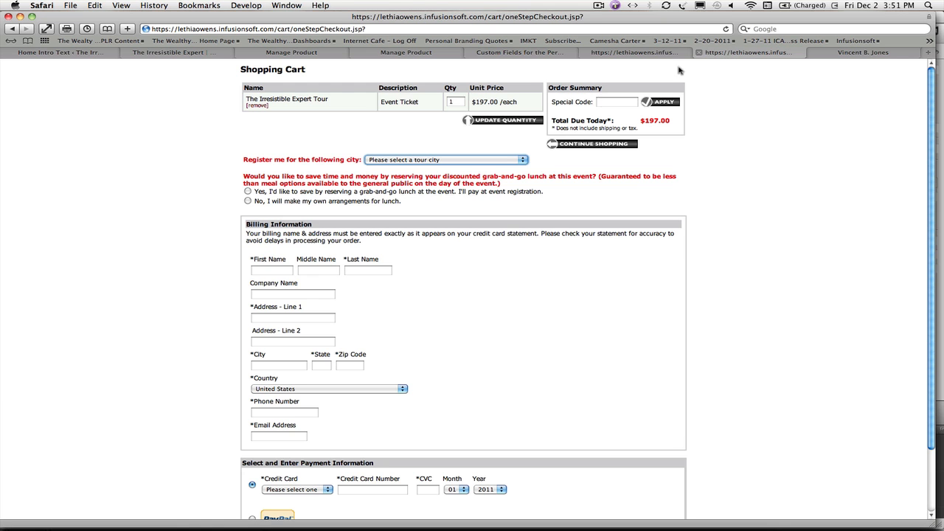
{"action": "left_click", "coordinate": [732, 54]}
{"action": "left_click", "coordinate": [523, 160]}
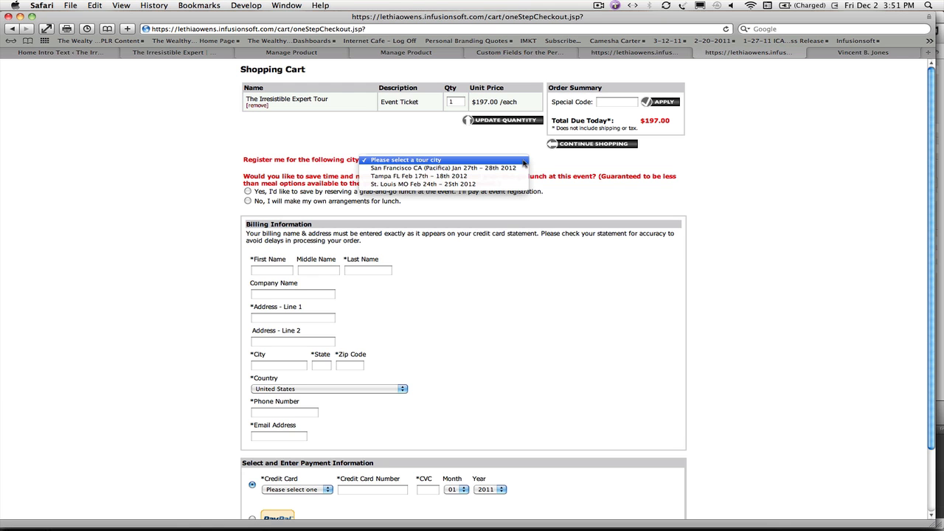
{"action": "left_click", "coordinate": [270, 198]}
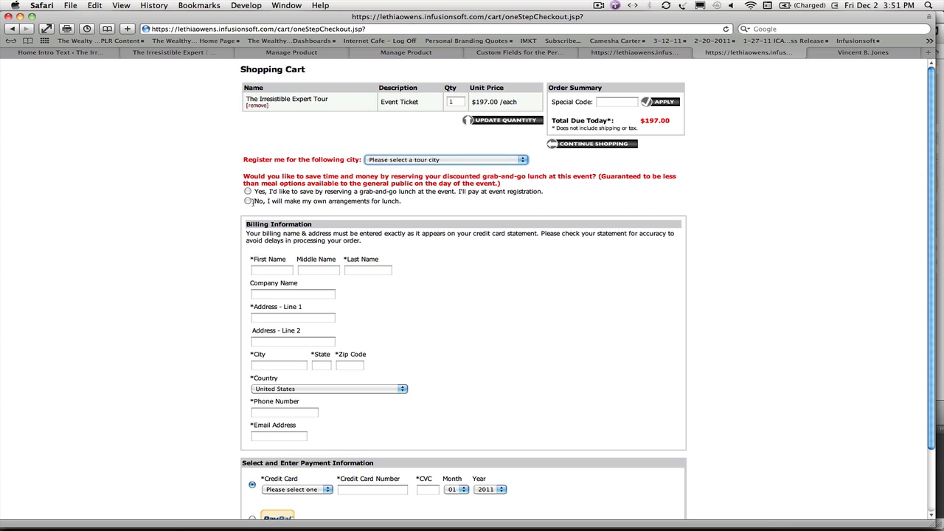
{"action": "left_click", "coordinate": [511, 53]}
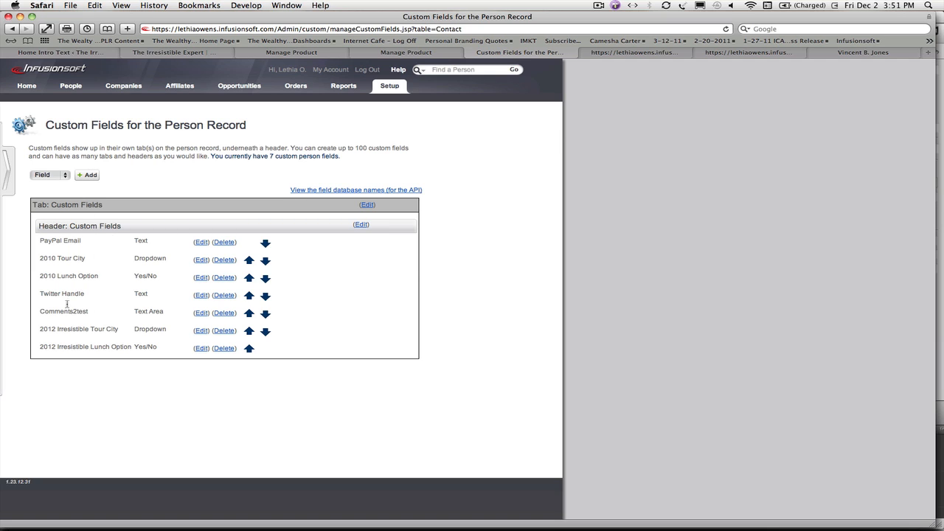
{"action": "left_click", "coordinate": [894, 54]}
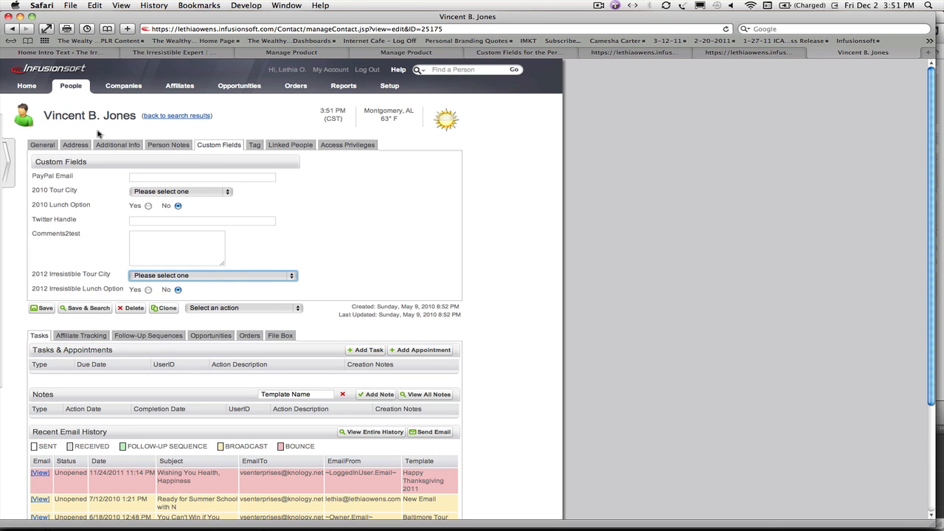
Step: Start a new custom person field named Tour City Test and set its type to Dropdown
{"action": "left_click", "coordinate": [520, 53]}
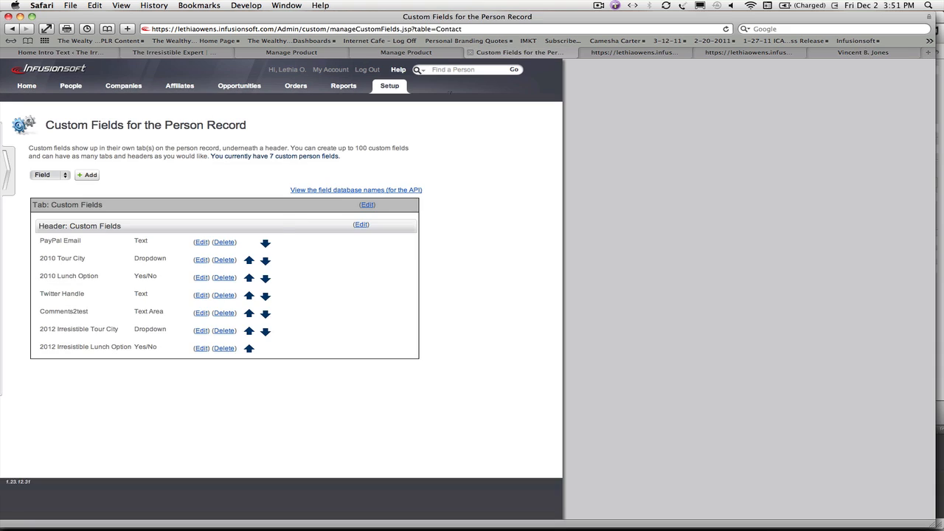
{"action": "left_click", "coordinate": [86, 177]}
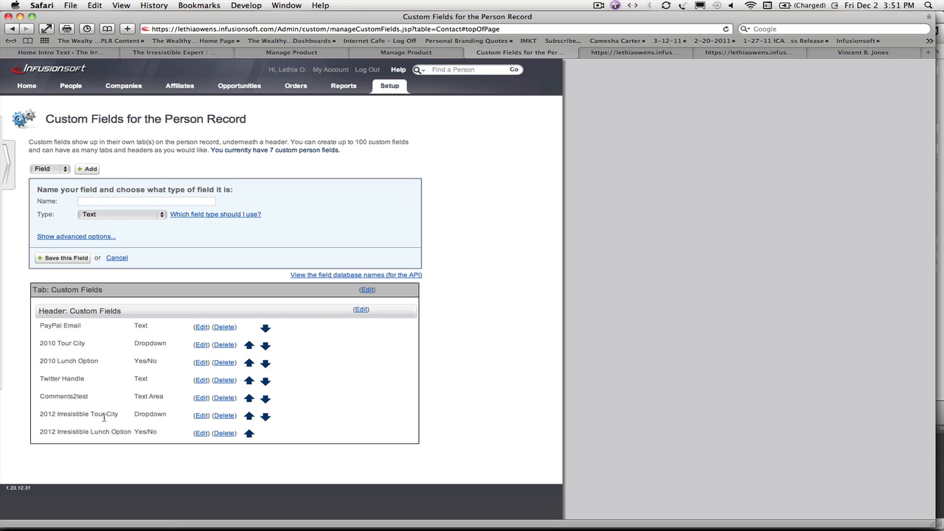
{"action": "left_click", "coordinate": [179, 199]}
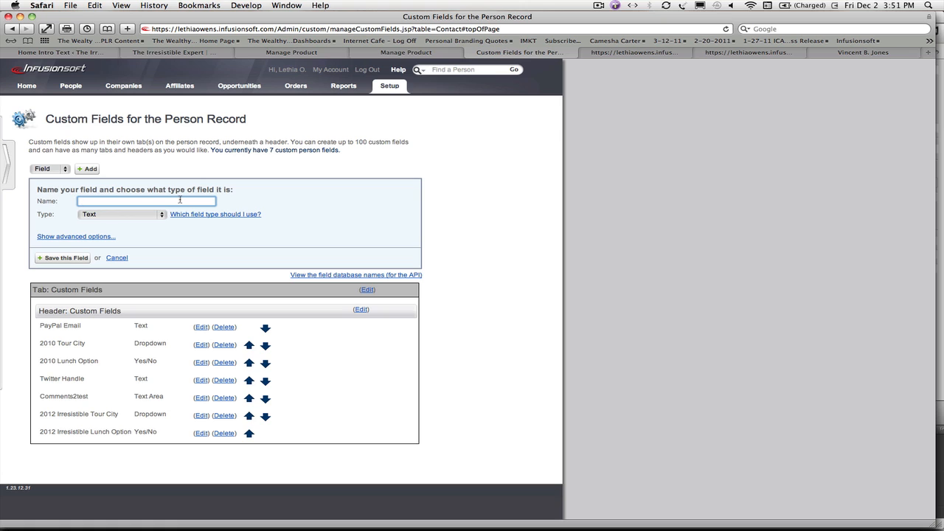
{"action": "type", "text": "Tour City Test"}
{"action": "left_click", "coordinate": [160, 213]}
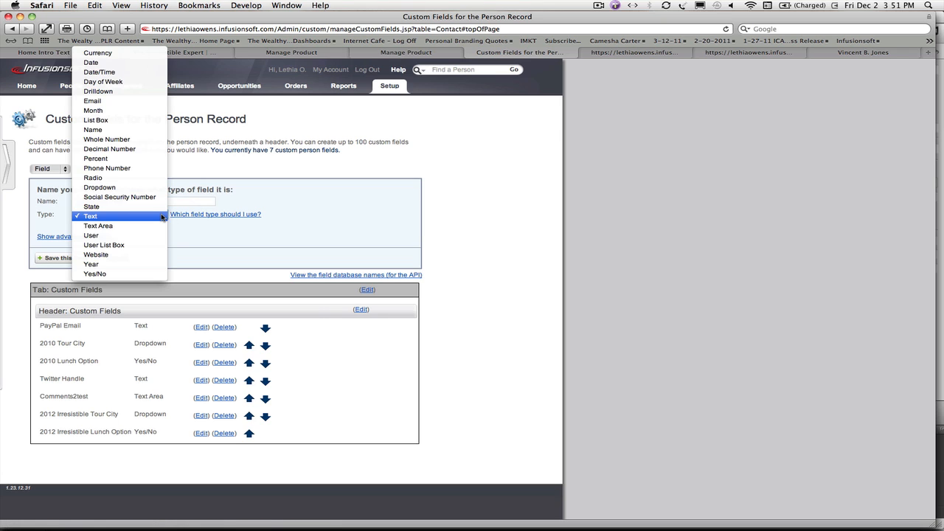
{"action": "left_click", "coordinate": [150, 191]}
Step: Enter sample choices for the Tour City Test dropdown, starting with option 1
{"action": "left_click", "coordinate": [139, 239]}
{"action": "type", "text": "o"}
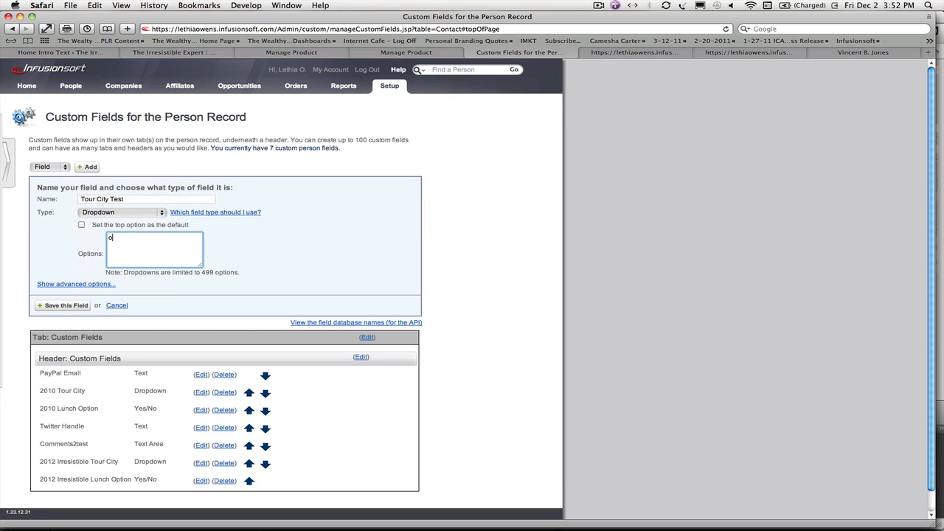
{"action": "type", "text": "ption 1"}
{"action": "key", "text": "Return"}
{"action": "type", "text": "option 1 option"}
Step: Switch the draft Tour City Test field to the Yes/No type and discard it without saving
{"action": "left_click", "coordinate": [161, 213]}
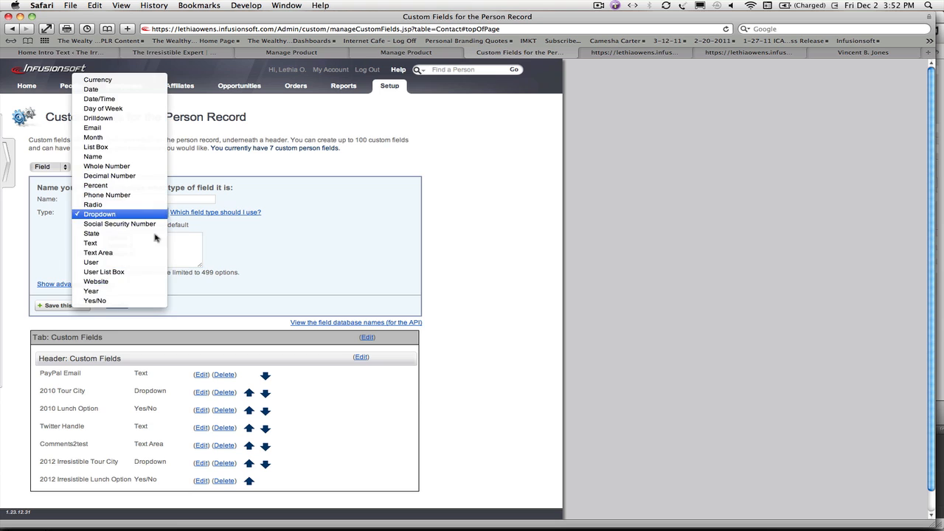
{"action": "left_click", "coordinate": [129, 300]}
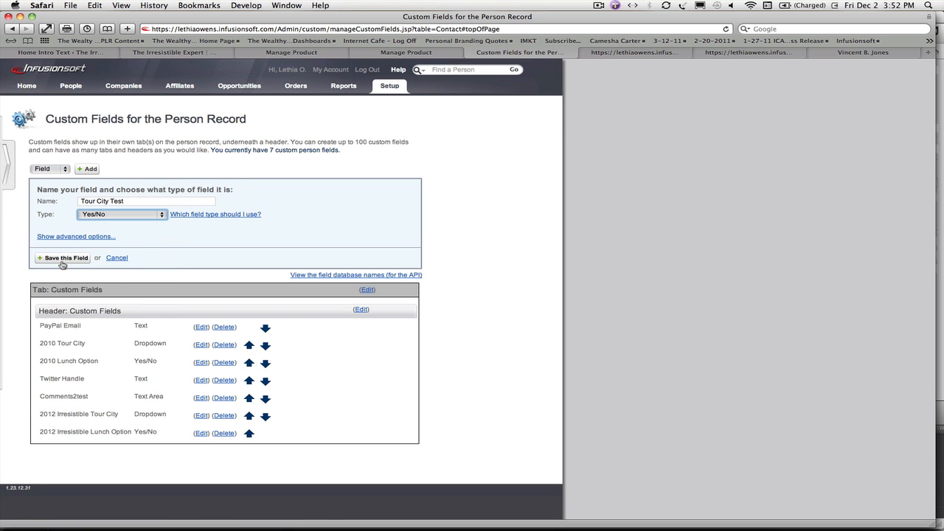
{"action": "left_click", "coordinate": [117, 257]}
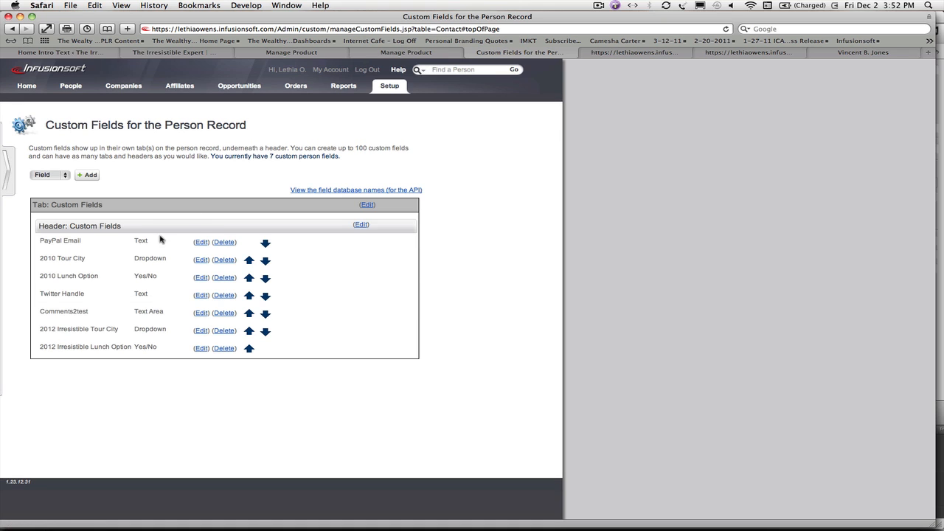
Step: Check the promotion types in Discounts, Free Trials & Upsells and open the 2012 Tour Cart Additional Fields upsell
{"action": "left_click", "coordinate": [616, 56]}
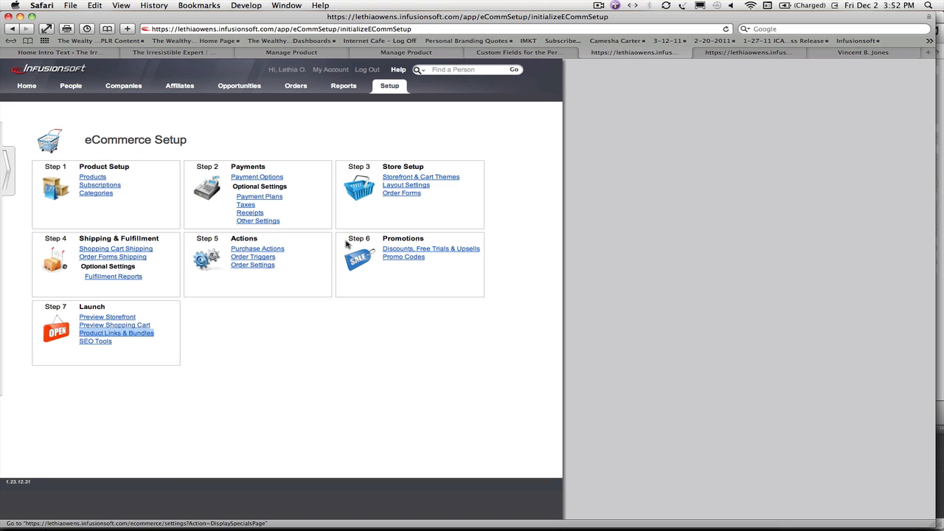
{"action": "left_click", "coordinate": [390, 87]}
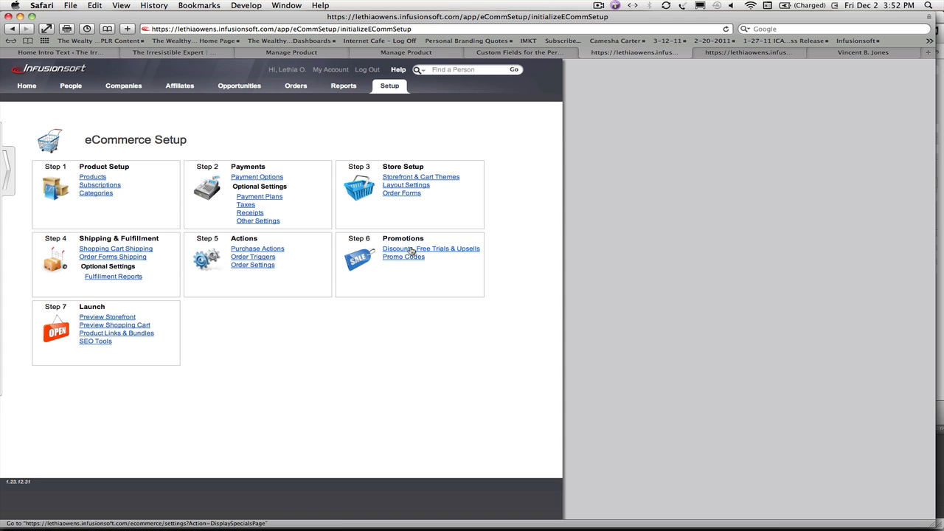
{"action": "left_click", "coordinate": [412, 252]}
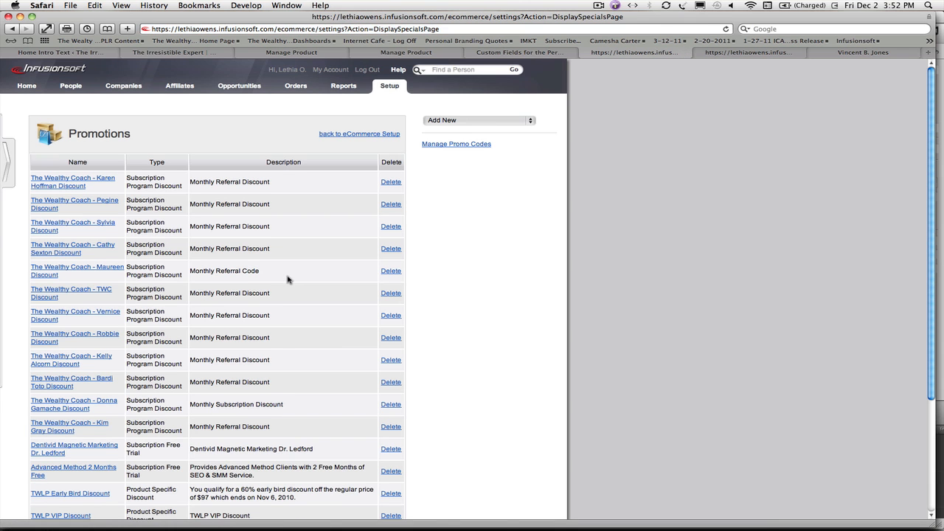
{"action": "left_click", "coordinate": [531, 120]}
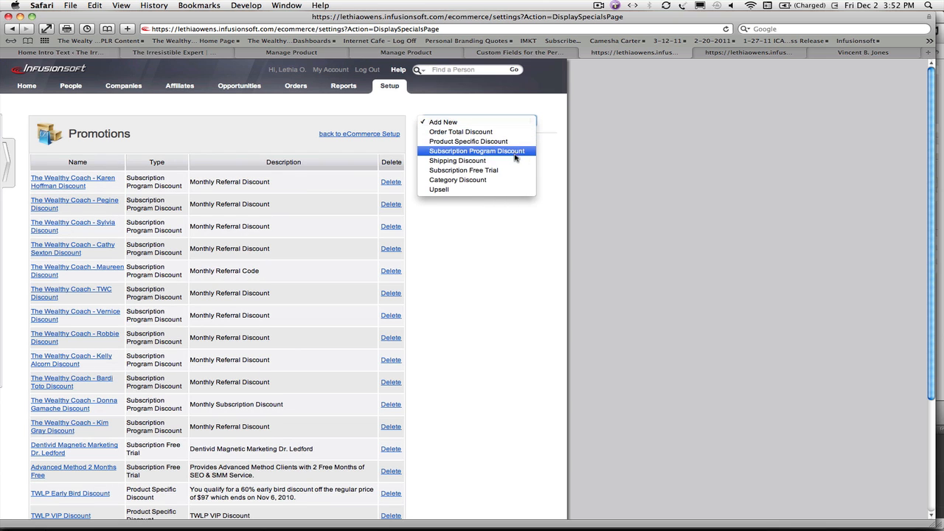
{"action": "left_click", "coordinate": [489, 241]}
{"action": "scroll", "coordinate": [489, 240], "scroll_direction": "down", "scroll_amount": 5}
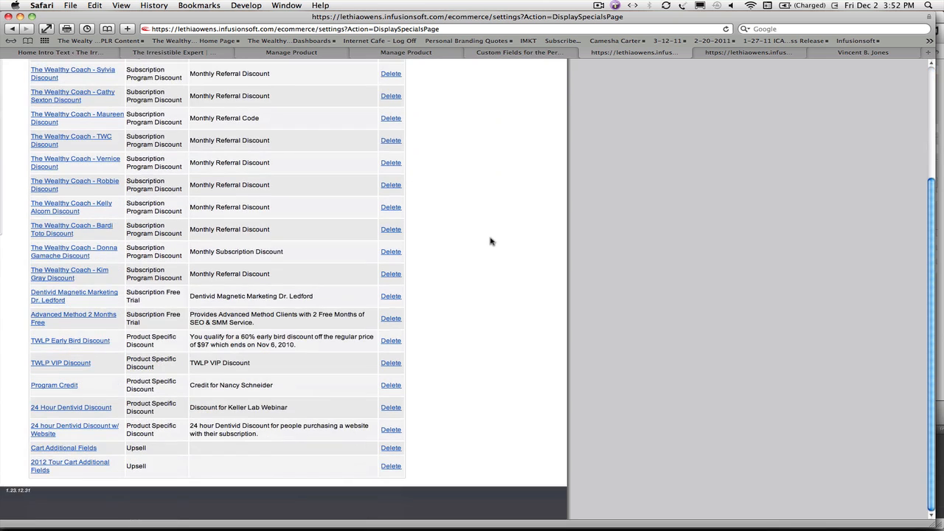
{"action": "left_click", "coordinate": [50, 465]}
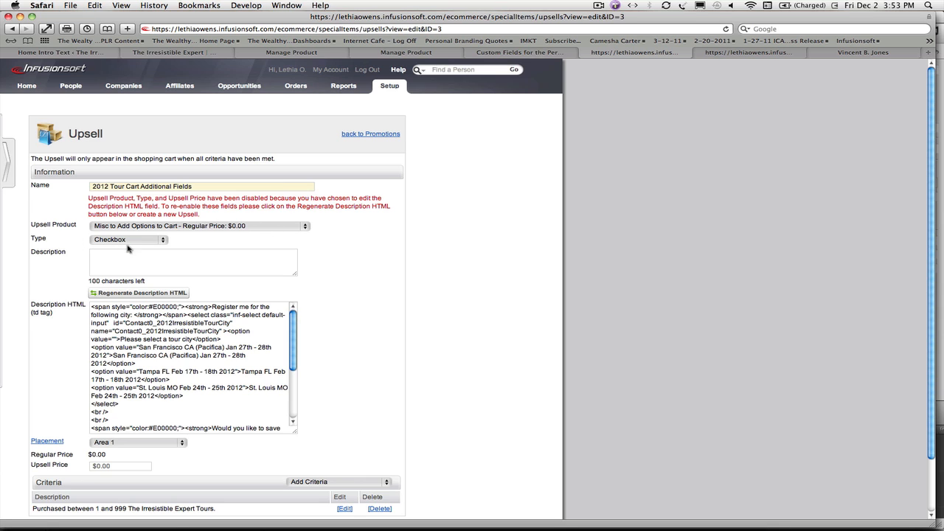
Step: Review the upsell's product, type and criteria, and enlarge the Description HTML box to show the full code
{"action": "scroll", "coordinate": [332, 313], "scroll_direction": "down", "scroll_amount": 2}
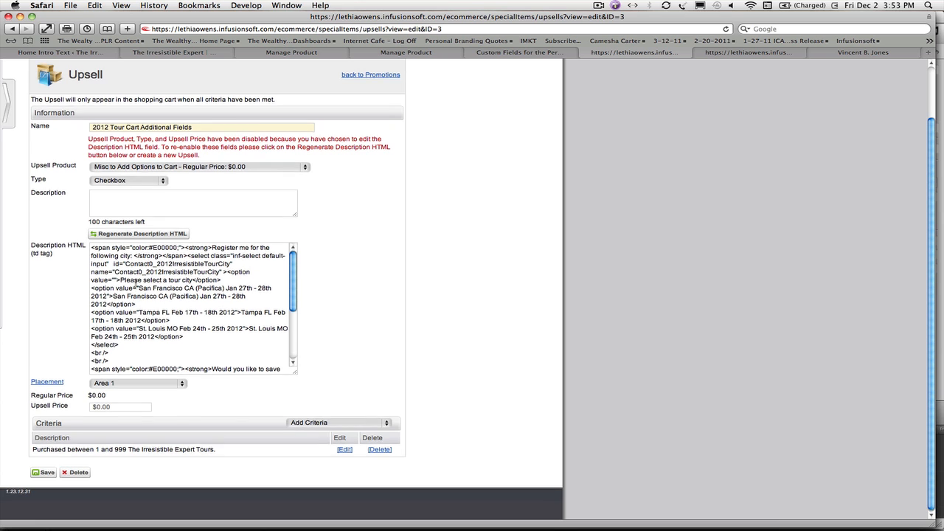
{"action": "scroll", "coordinate": [135, 283], "scroll_direction": "up", "scroll_amount": 2}
{"action": "scroll", "coordinate": [135, 283], "scroll_direction": "down", "scroll_amount": 3}
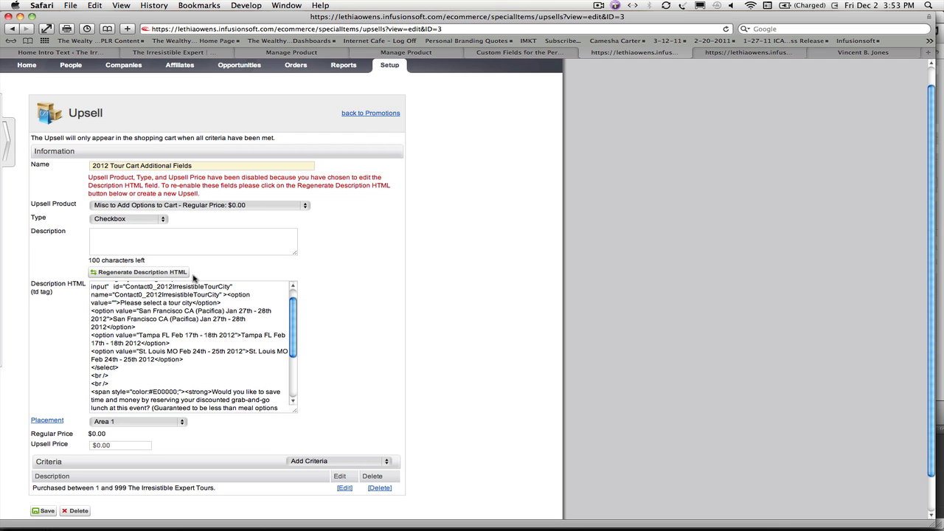
{"action": "left_click", "coordinate": [143, 273]}
{"action": "left_click_drag", "start_coordinate": [295, 410], "coordinate": [584, 404]}
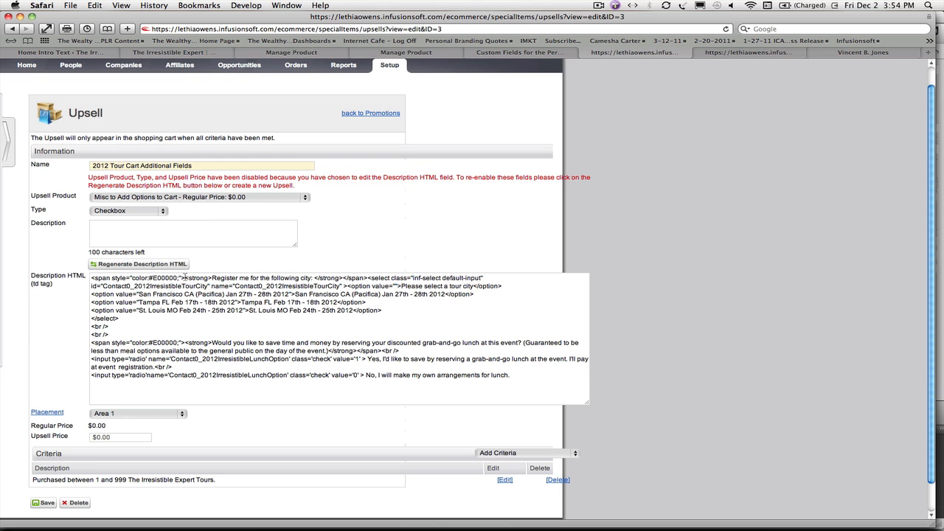
Step: Highlight the span color tag in the Description HTML and compare it with the tour city question on the checkout page
{"action": "left_click_drag", "start_coordinate": [184, 277], "coordinate": [86, 280]}
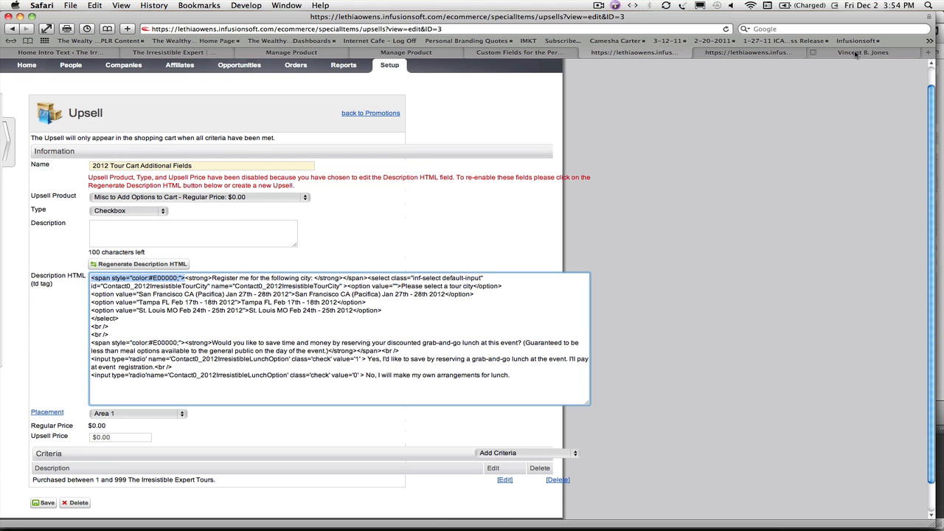
{"action": "left_click", "coordinate": [788, 56]}
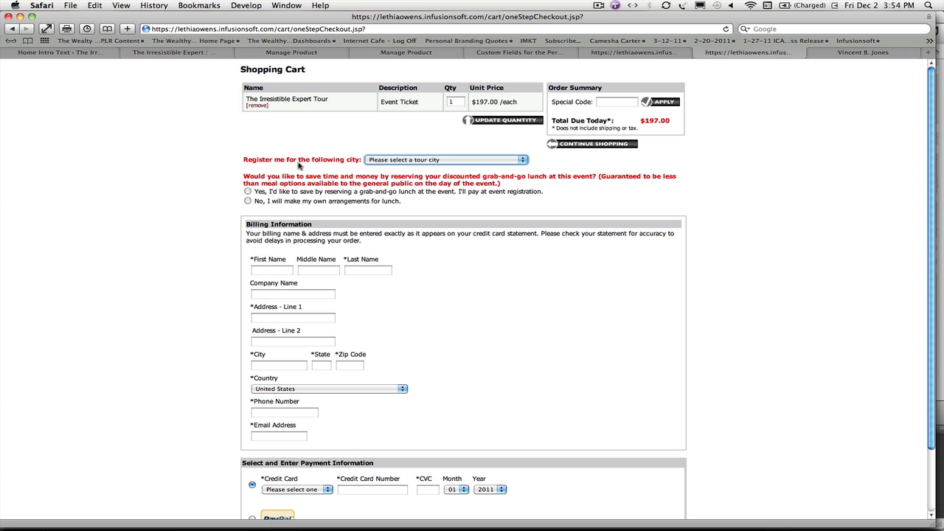
{"action": "left_click", "coordinate": [538, 56]}
Step: Highlight the select tag in the upsell code and compare it with the checkout's city dropdown and the custom field's type
{"action": "left_click", "coordinate": [635, 56]}
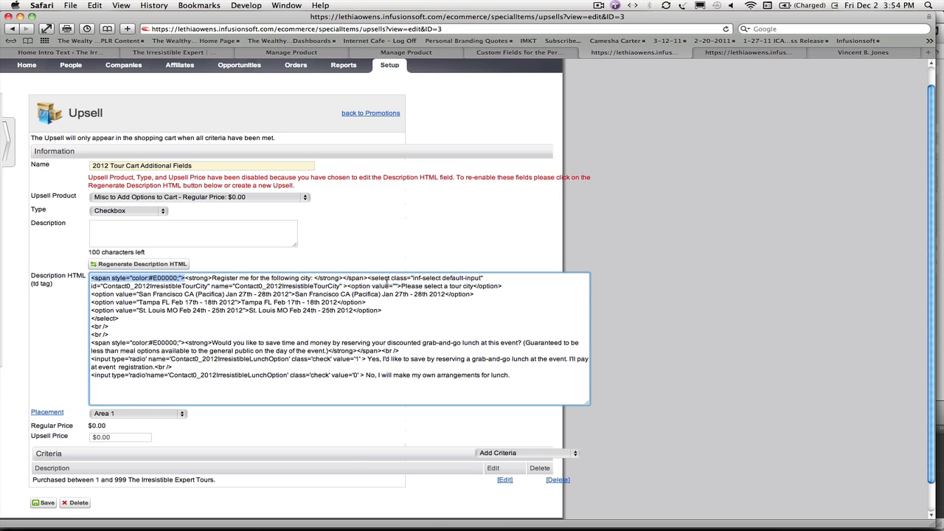
{"action": "left_click_drag", "start_coordinate": [370, 279], "coordinate": [391, 278]}
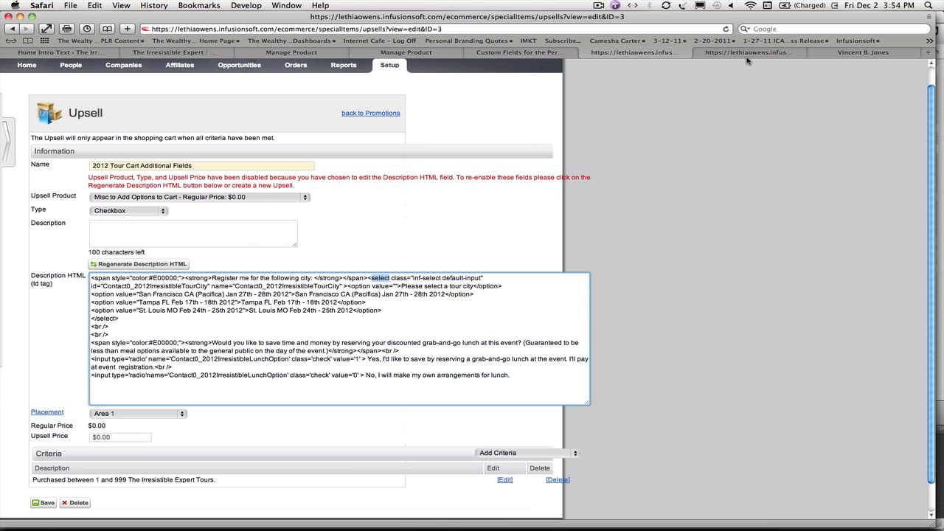
{"action": "left_click", "coordinate": [699, 52]}
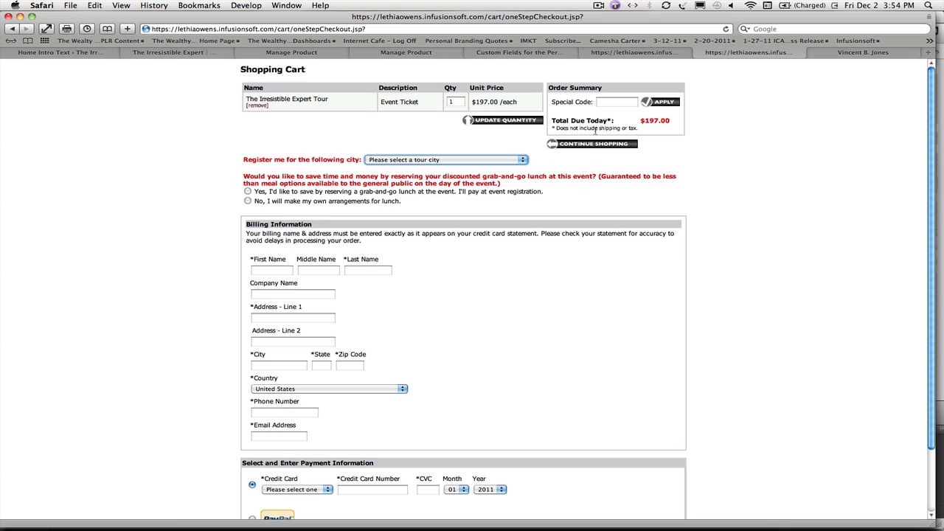
{"action": "left_click", "coordinate": [532, 53]}
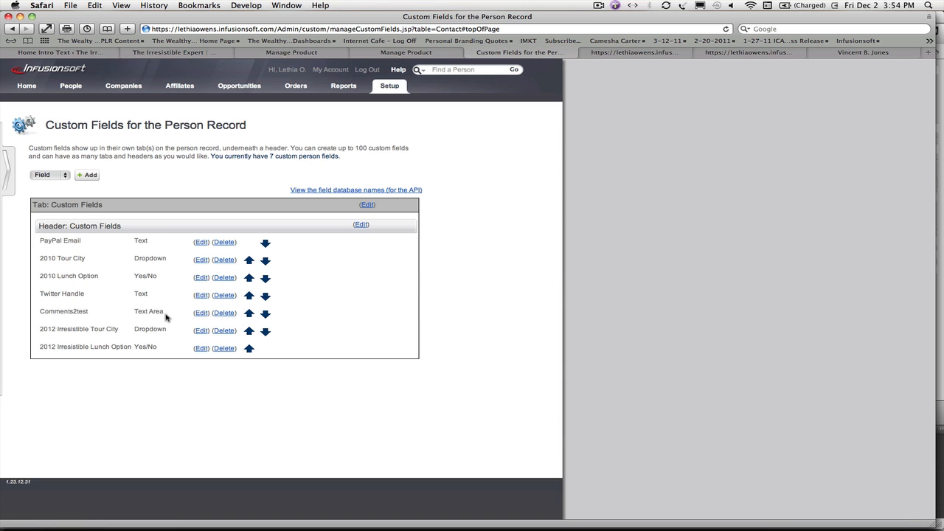
{"action": "left_click", "coordinate": [677, 57]}
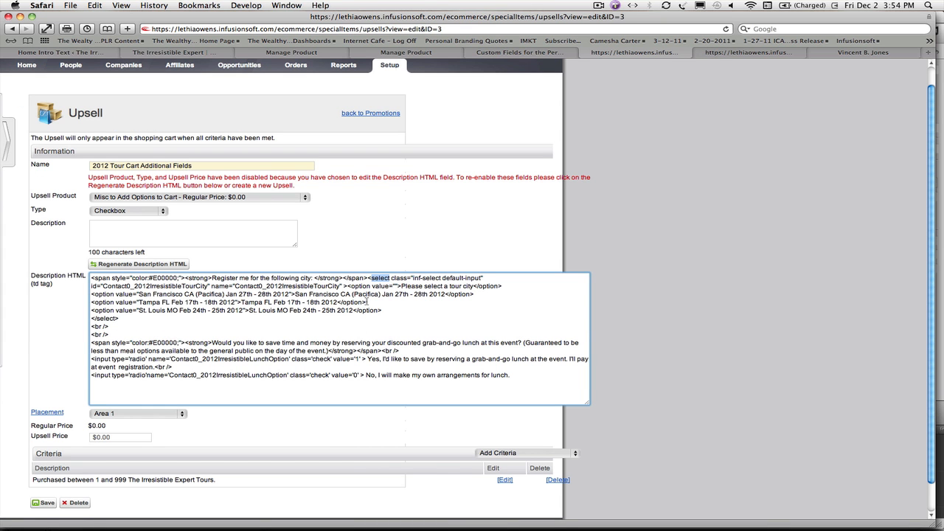
{"action": "left_click", "coordinate": [738, 56]}
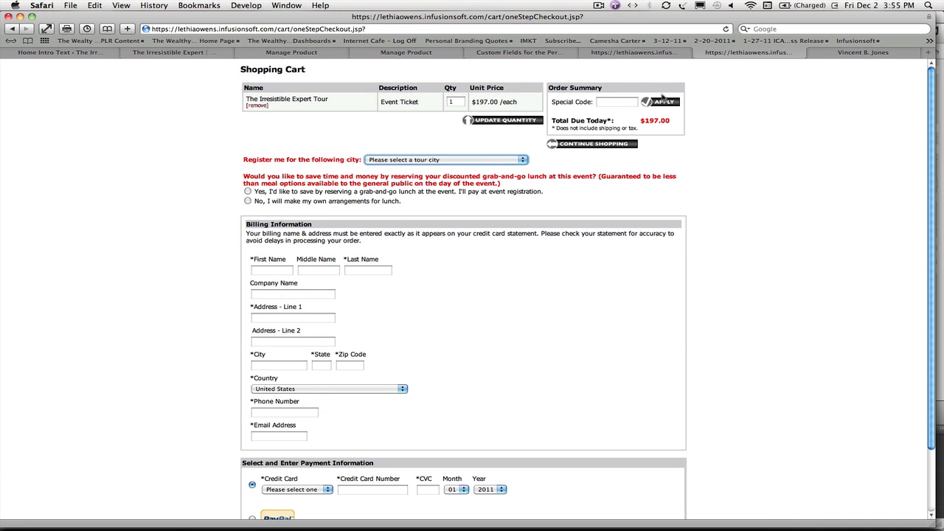
Step: Compare the 2012IrresistibleTourCity ID in the upsell code with the custom field's name and the checkout page
{"action": "left_click", "coordinate": [619, 55]}
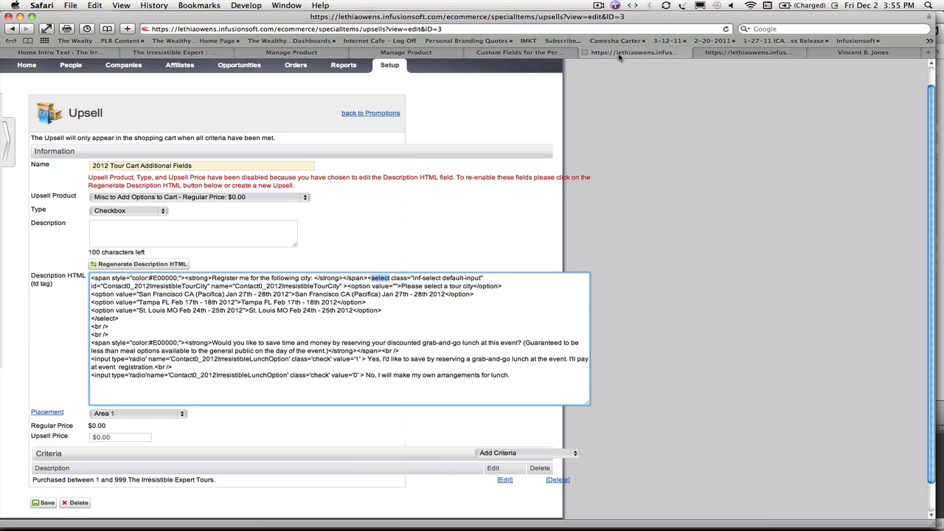
{"action": "left_click", "coordinate": [344, 331]}
{"action": "left_click_drag", "start_coordinate": [134, 286], "coordinate": [209, 286]}
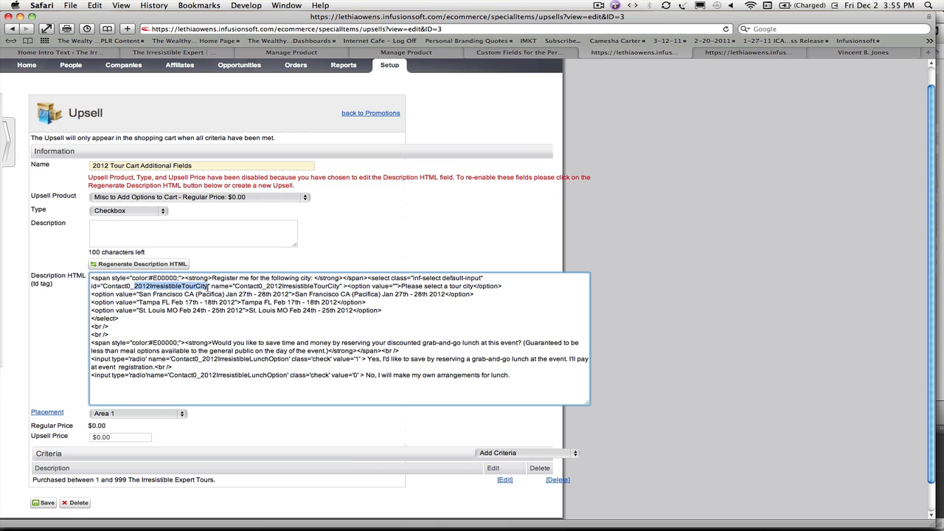
{"action": "left_click", "coordinate": [487, 53]}
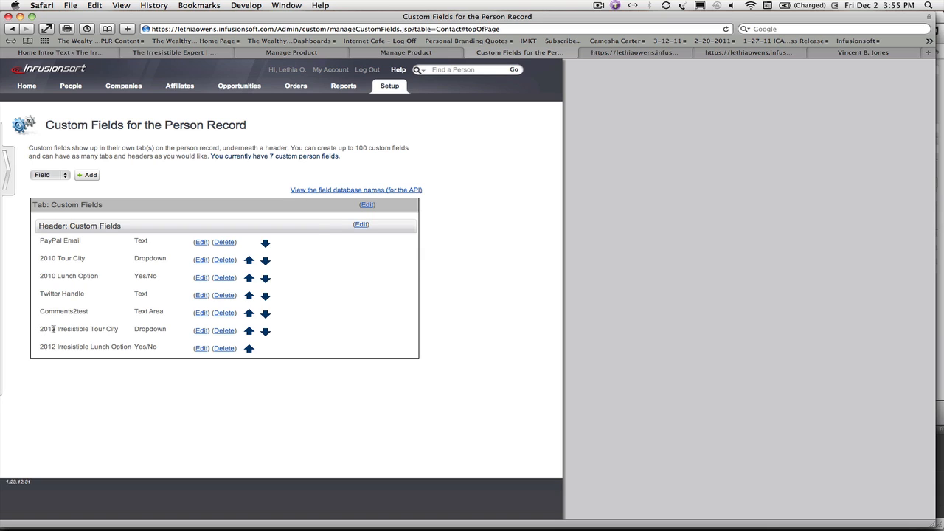
{"action": "left_click", "coordinate": [727, 53]}
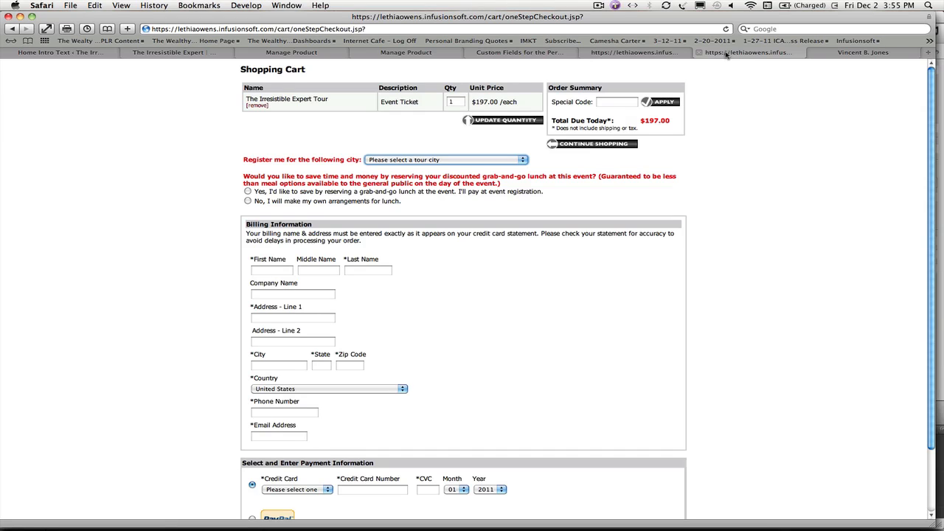
Step: Highlight the lunch option's input tag and compare its code with the Yes/No custom field and the checkout's lunch choices
{"action": "left_click", "coordinate": [637, 54]}
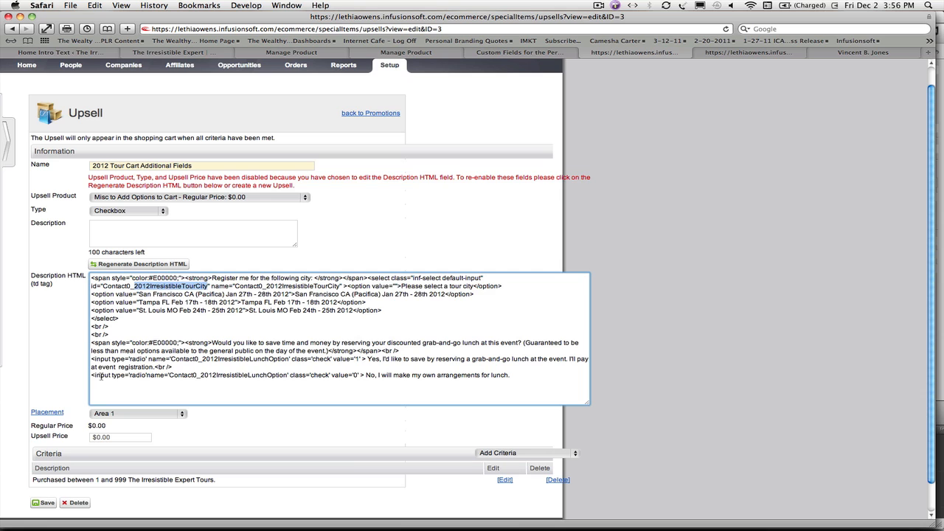
{"action": "double_click", "coordinate": [100, 375]}
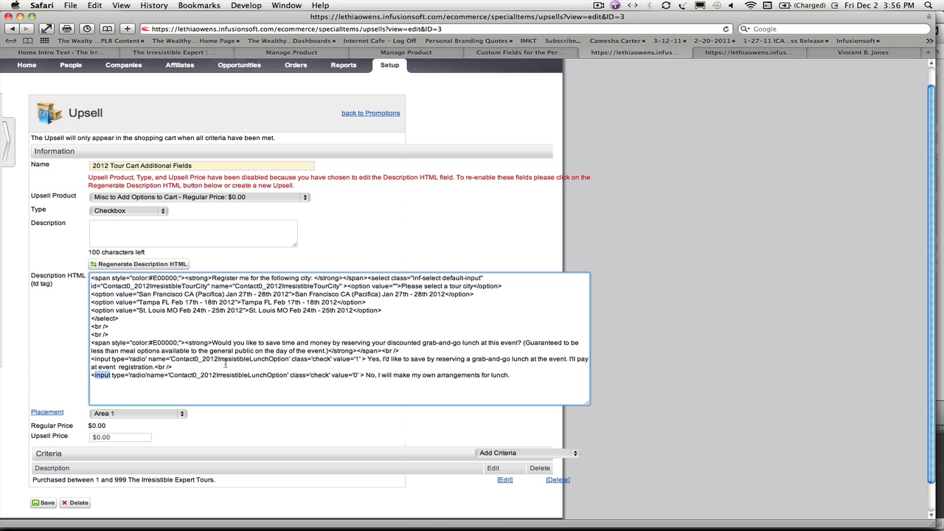
{"action": "left_click", "coordinate": [493, 55]}
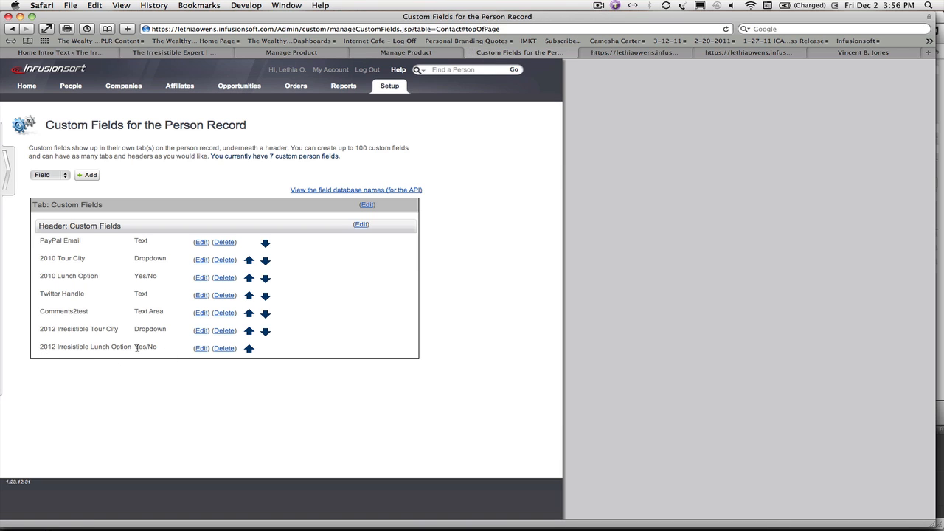
{"action": "left_click", "coordinate": [734, 55]}
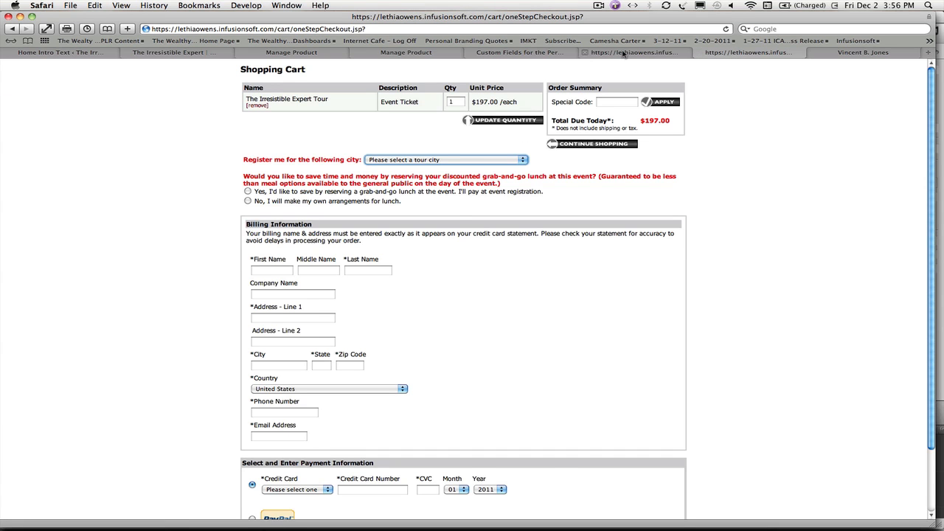
{"action": "left_click", "coordinate": [590, 53]}
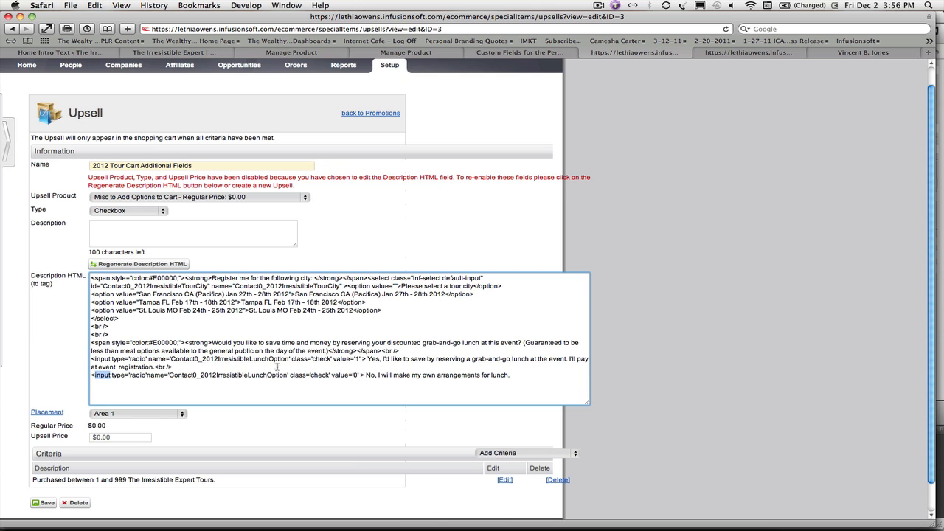
Step: Review the placement areas available for the upsell, leaving Area 1 selected
{"action": "left_click", "coordinate": [729, 299]}
{"action": "scroll", "coordinate": [729, 299], "scroll_direction": "down", "scroll_amount": 1}
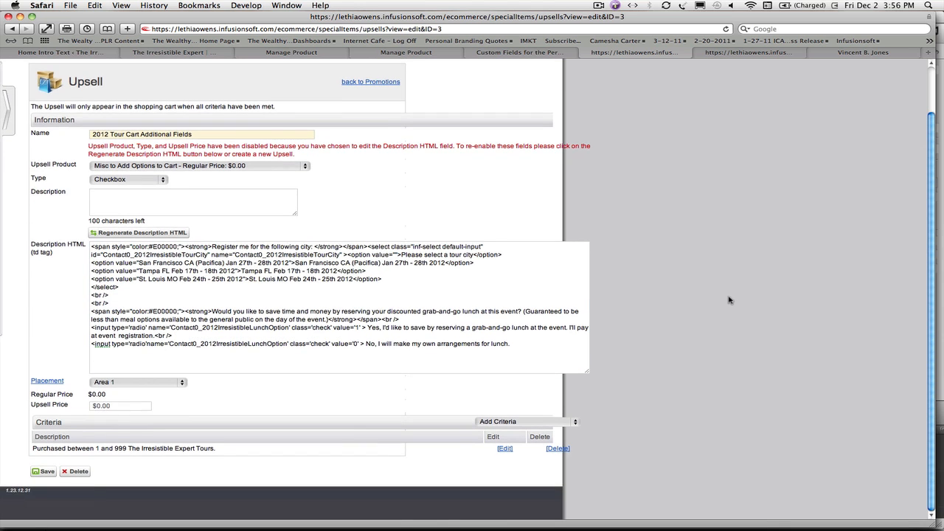
{"action": "right_click", "coordinate": [55, 382]}
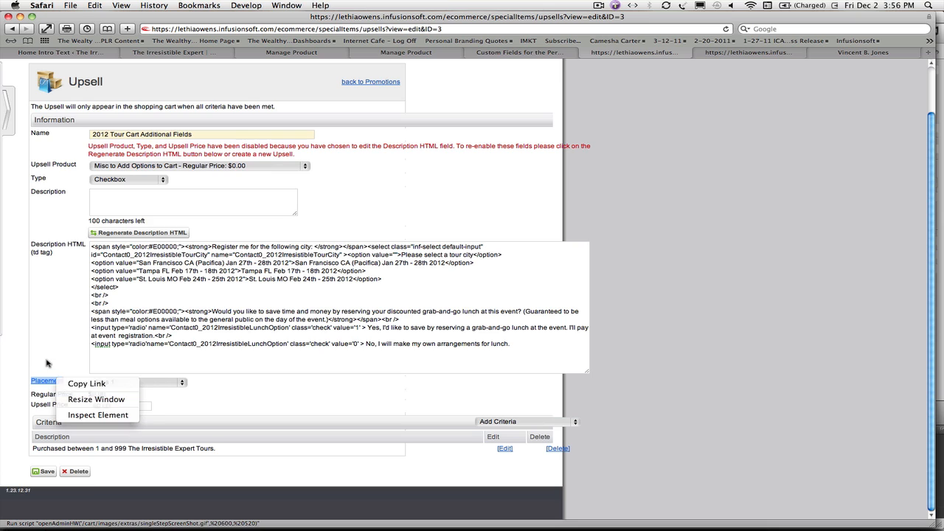
{"action": "left_click", "coordinate": [50, 366]}
{"action": "left_click", "coordinate": [153, 383]}
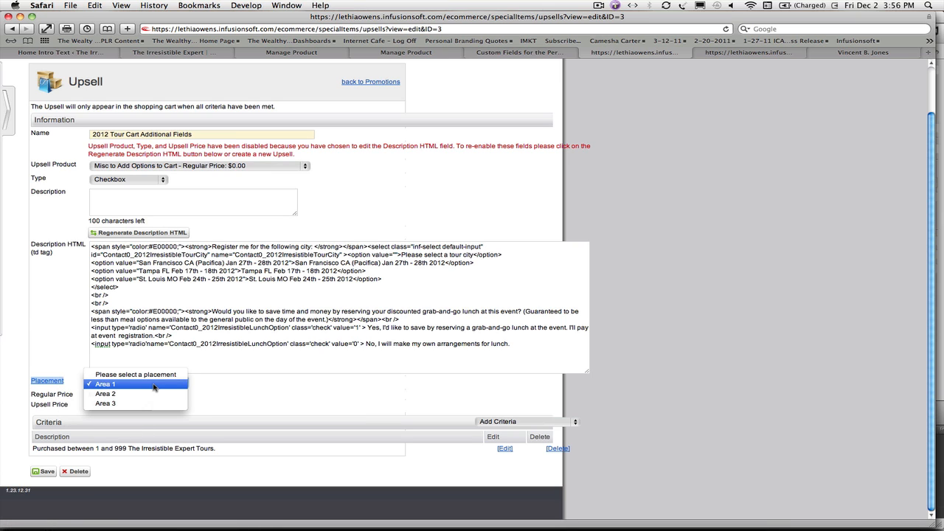
{"action": "left_click", "coordinate": [766, 56]}
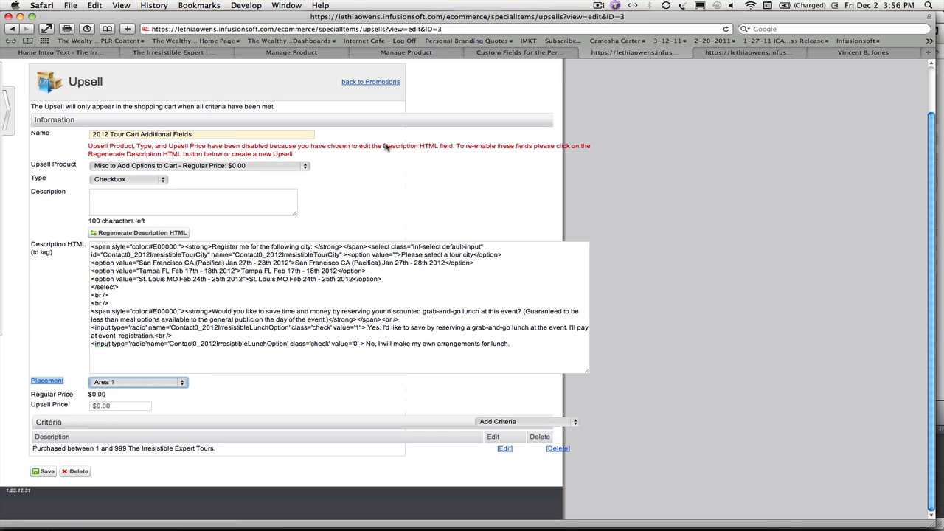
Step: Compare the upsell's Area 1 placement with where the city and lunch questions appear on the checkout page
{"action": "left_click", "coordinate": [698, 52]}
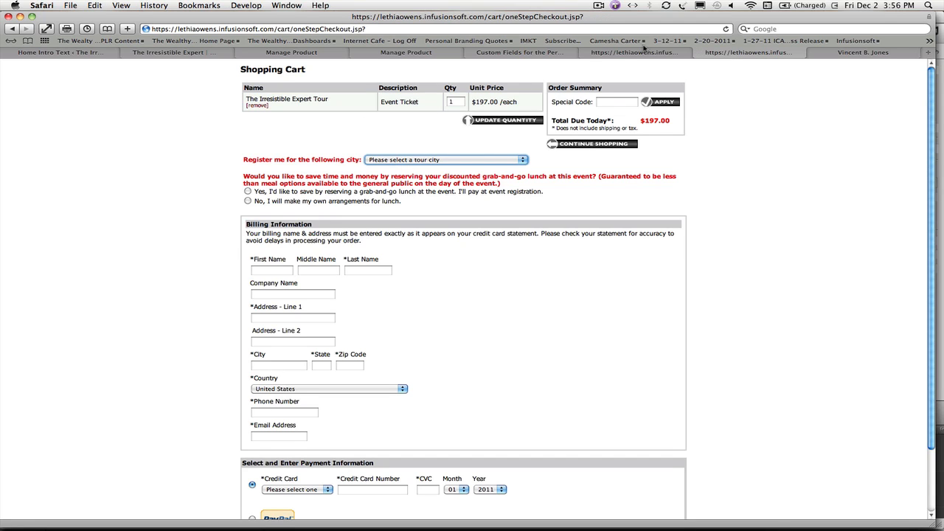
{"action": "left_click", "coordinate": [647, 54]}
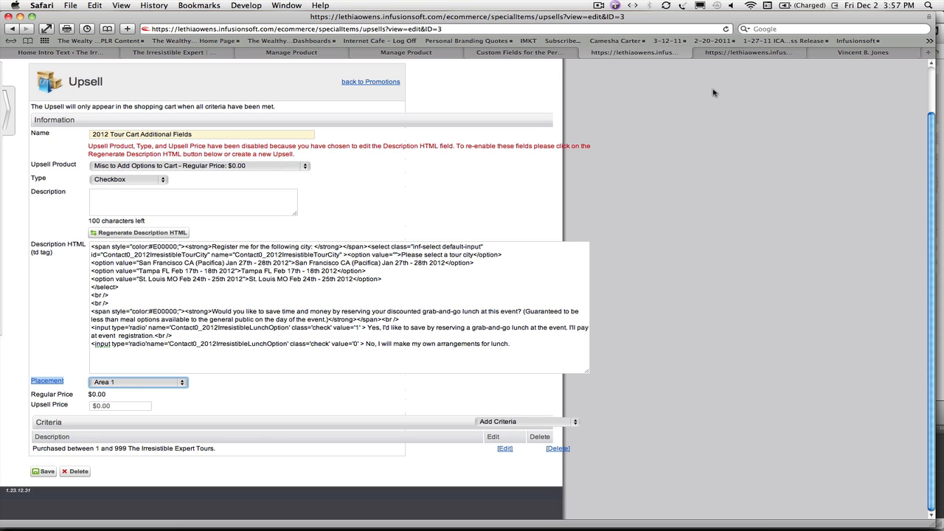
{"action": "left_click", "coordinate": [742, 53]}
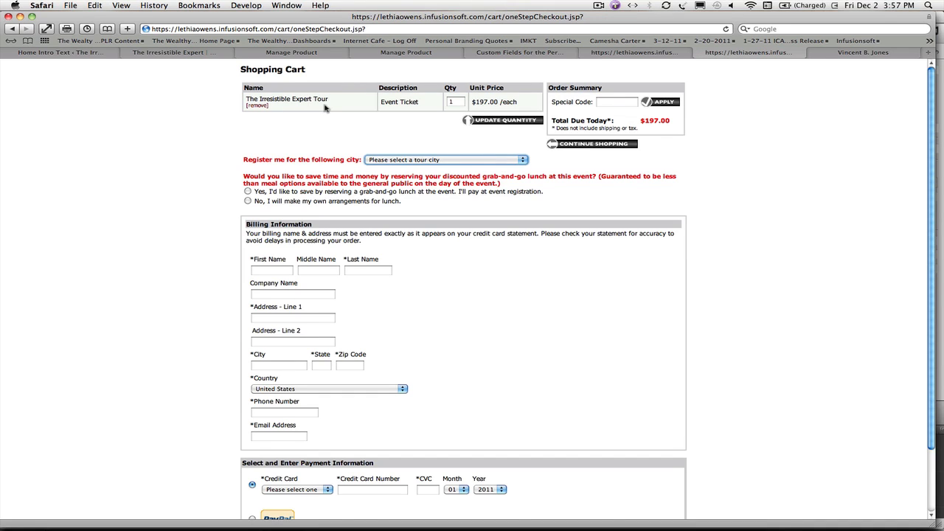
{"action": "left_click", "coordinate": [600, 56]}
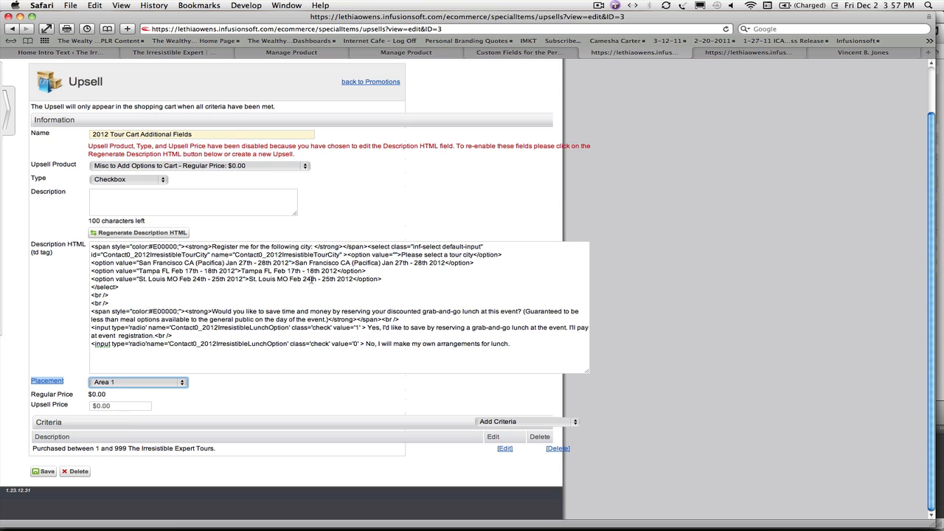
Step: Start a Product/Qty criterion for The Irresistible Expert Tour, and close it without saving
{"action": "left_click", "coordinate": [498, 424]}
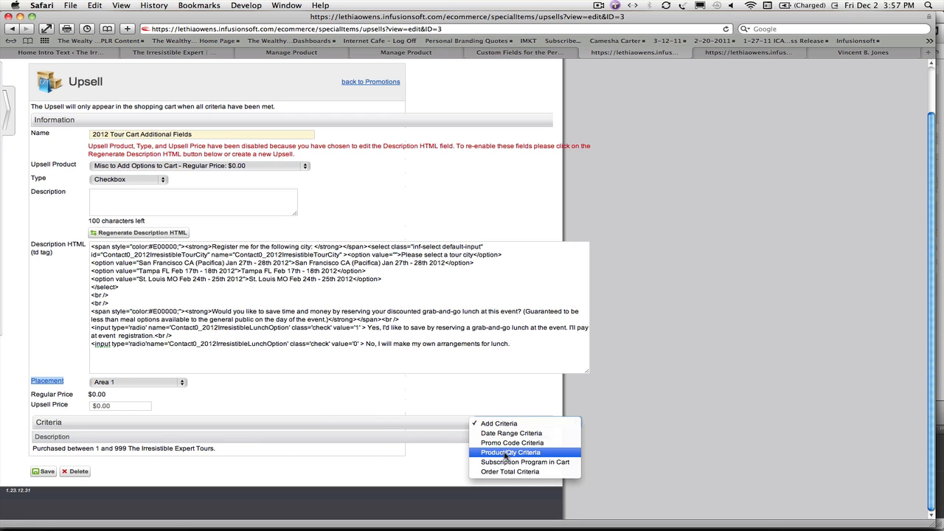
{"action": "left_click", "coordinate": [505, 453]}
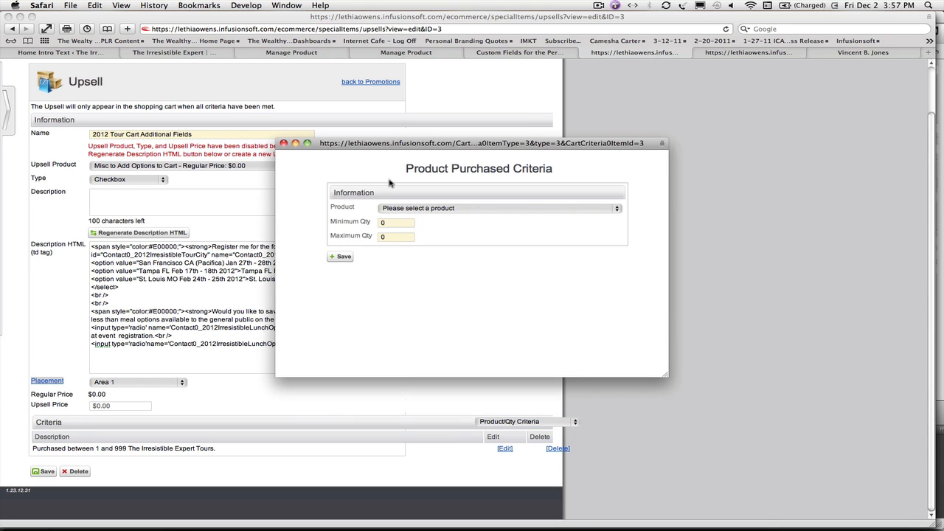
{"action": "left_click", "coordinate": [428, 213]}
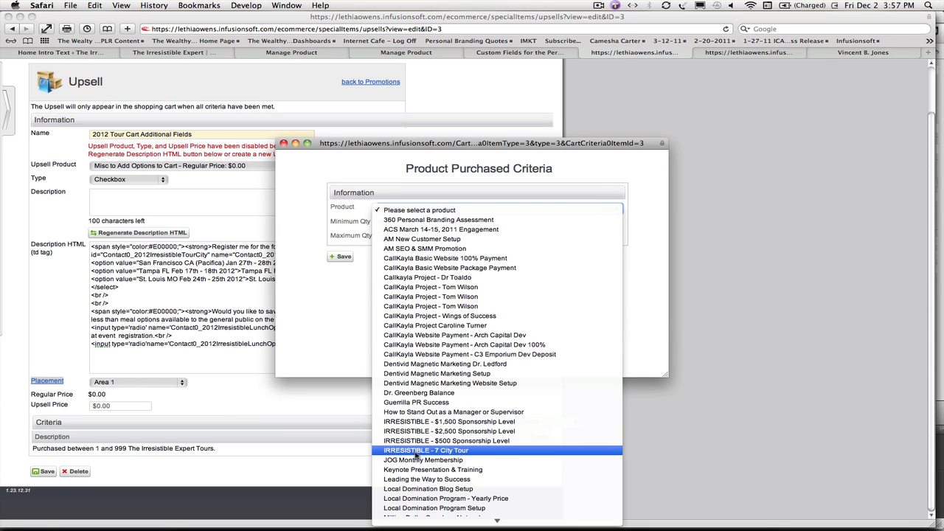
{"action": "scroll", "coordinate": [416, 455], "scroll_direction": "down", "scroll_amount": 5}
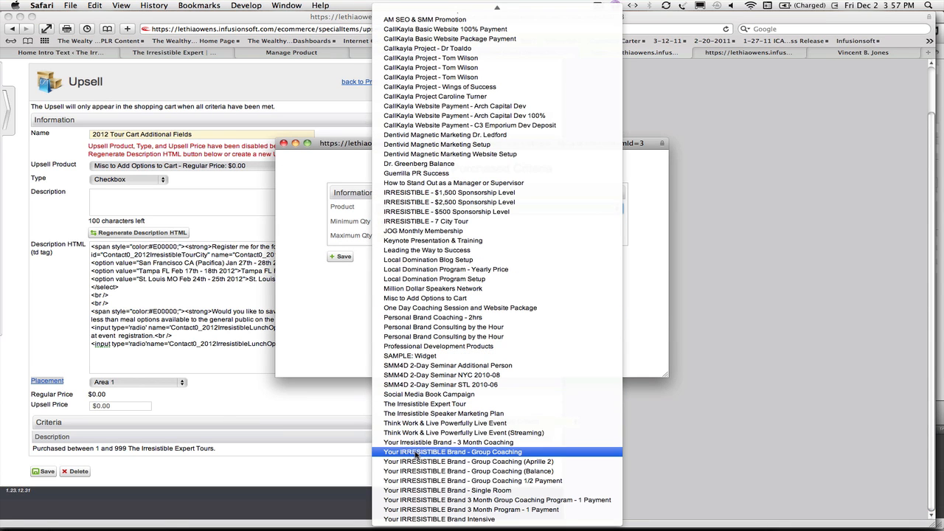
{"action": "left_click", "coordinate": [416, 404]}
{"action": "left_click", "coordinate": [396, 223]}
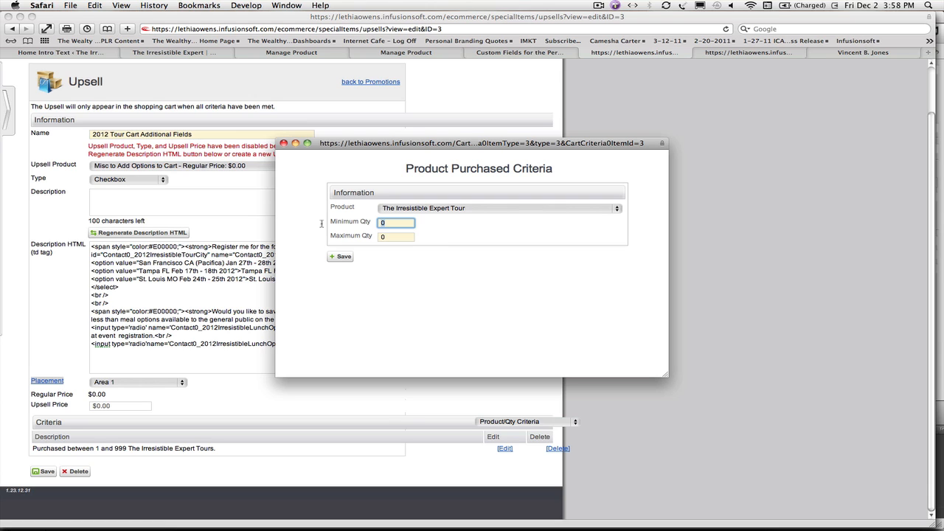
{"action": "left_click", "coordinate": [284, 144]}
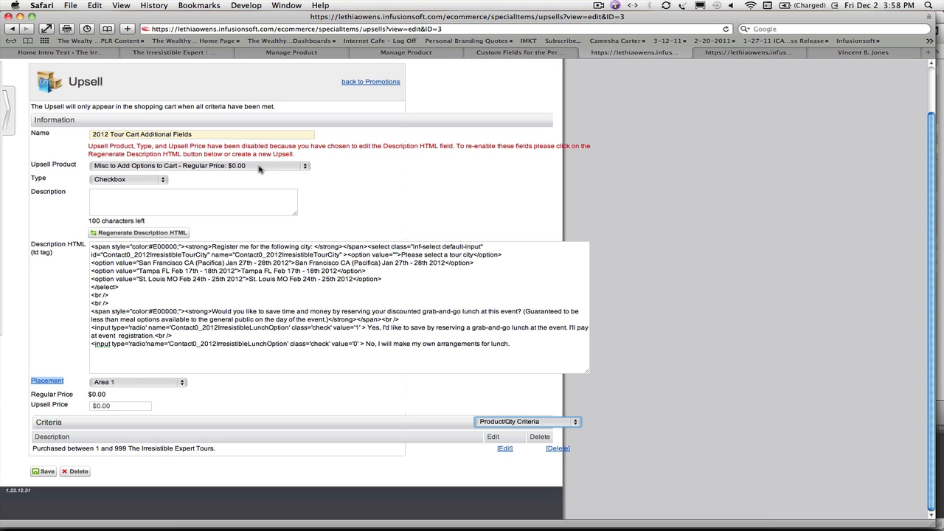
Step: Look through The Irresistible Expert tour website for the links that lead visitors to registration
{"action": "left_click", "coordinate": [753, 54]}
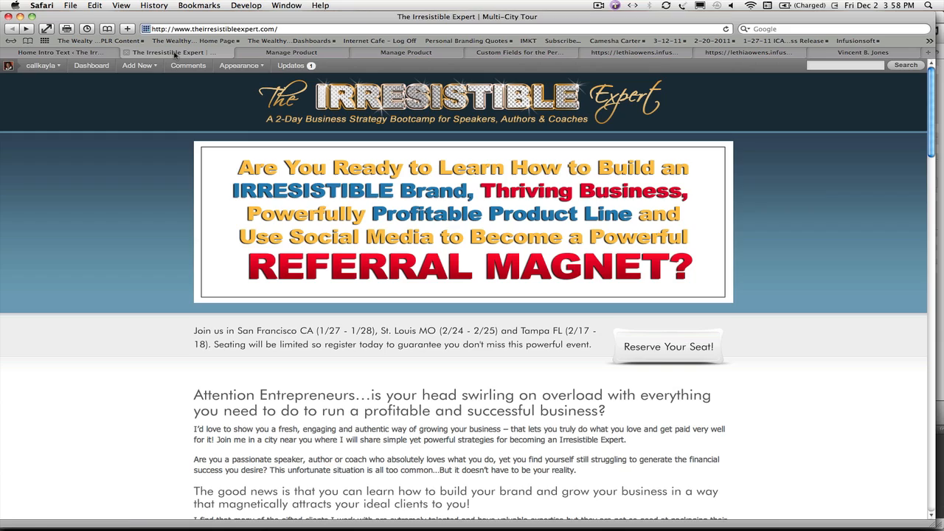
{"action": "left_click", "coordinate": [125, 52]}
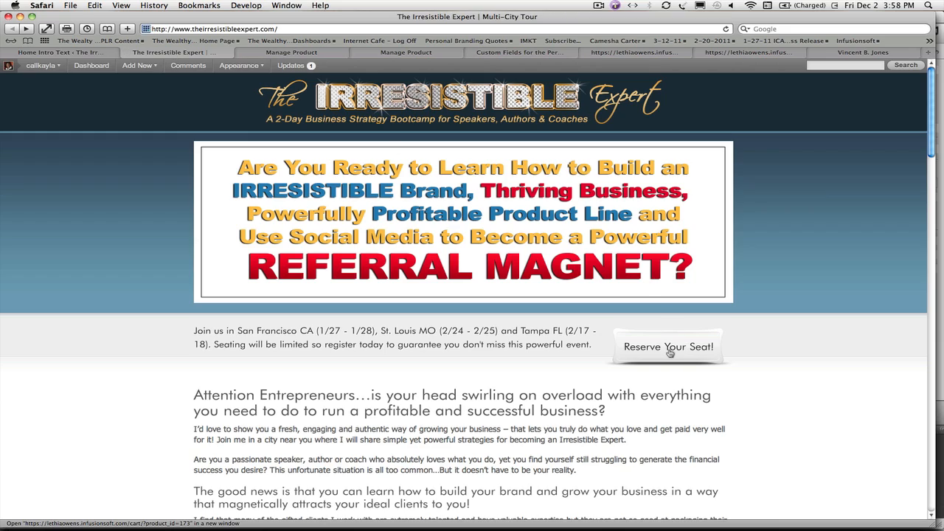
{"action": "scroll", "coordinate": [664, 350], "scroll_direction": "down", "scroll_amount": 15}
{"action": "scroll", "coordinate": [670, 353], "scroll_direction": "down", "scroll_amount": 10}
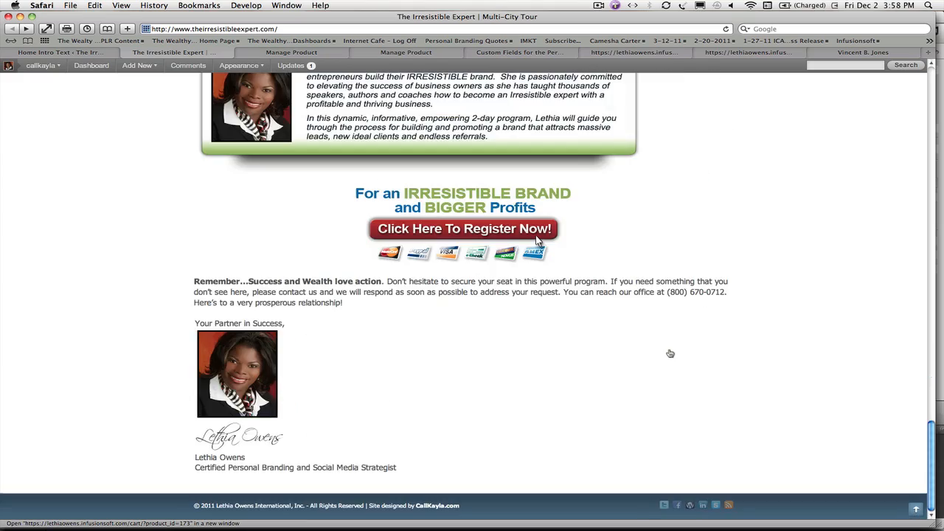
{"action": "scroll", "coordinate": [670, 353], "scroll_direction": "up", "scroll_amount": 5}
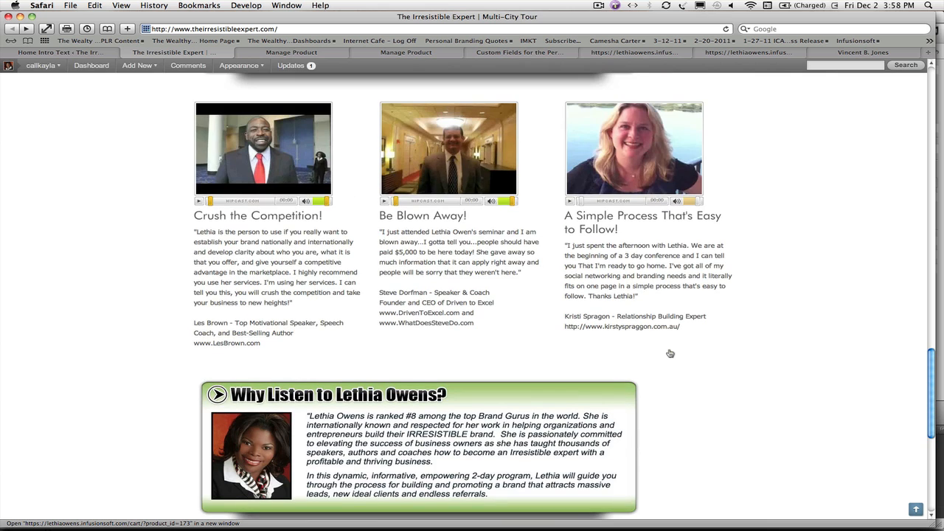
{"action": "scroll", "coordinate": [670, 354], "scroll_direction": "down", "scroll_amount": 3}
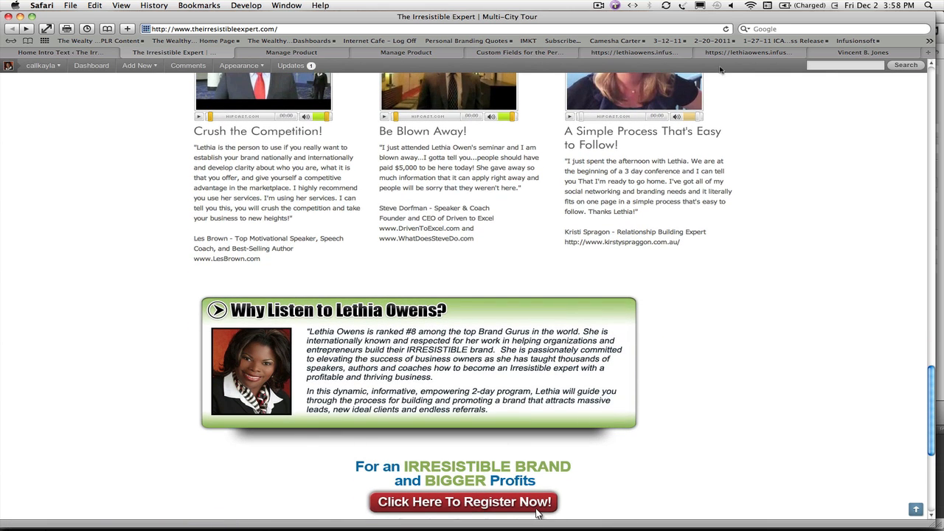
Step: Review the checkout page's tour city choices, lunch options, and billing and payment sections
{"action": "left_click", "coordinate": [739, 53]}
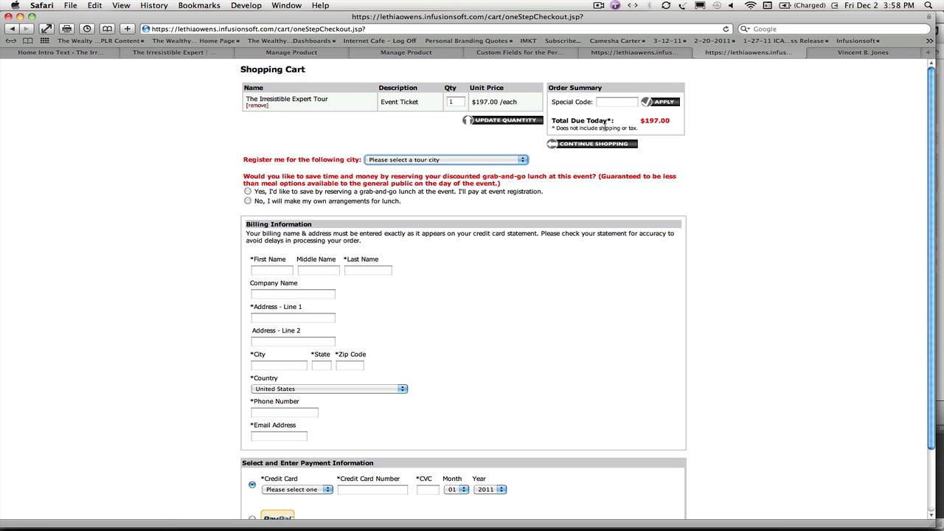
{"action": "left_click", "coordinate": [522, 161]}
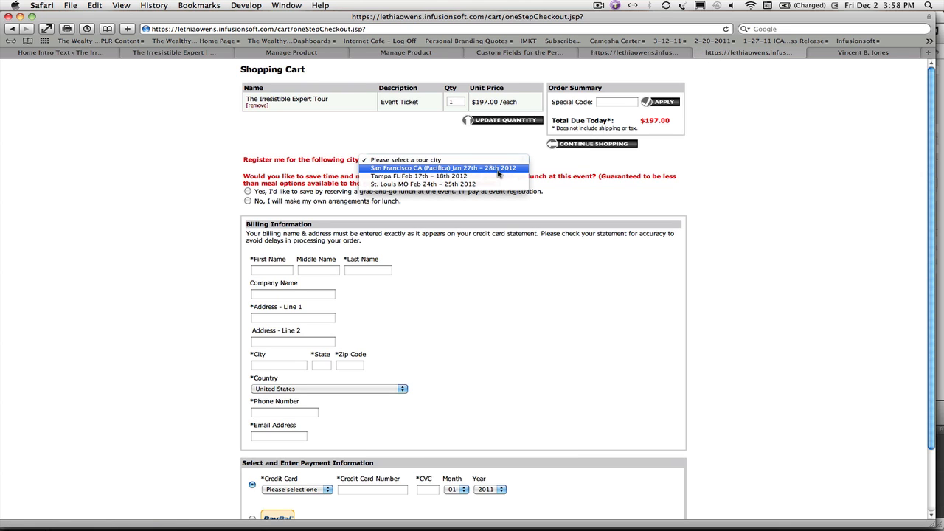
{"action": "left_click", "coordinate": [224, 179]}
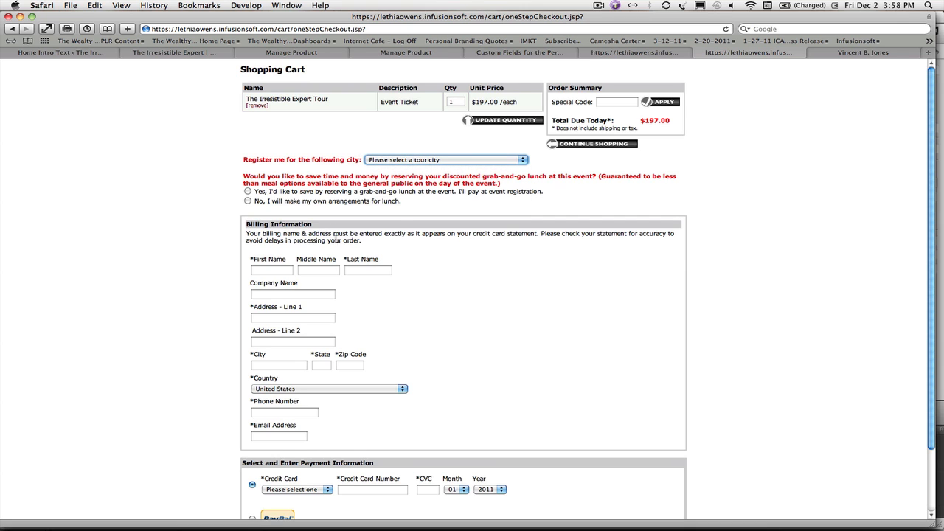
{"action": "scroll", "coordinate": [336, 244], "scroll_direction": "down", "scroll_amount": 3}
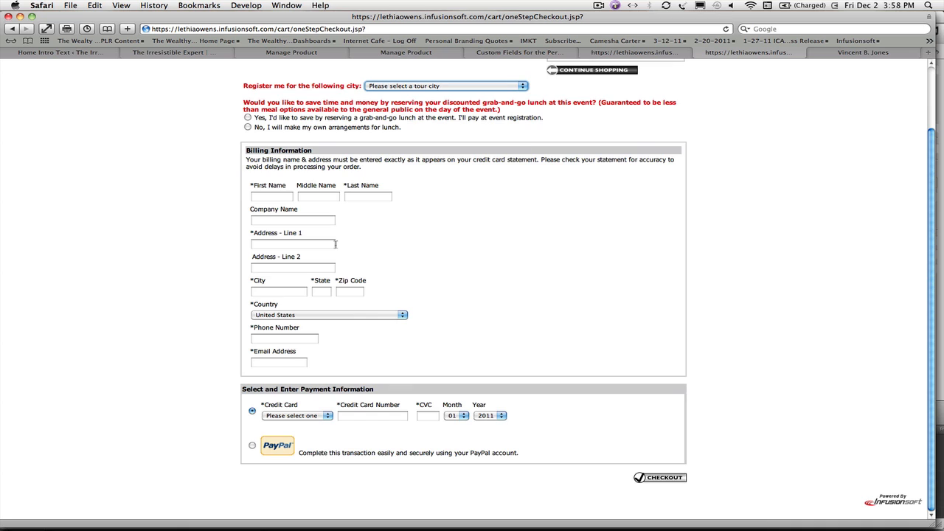